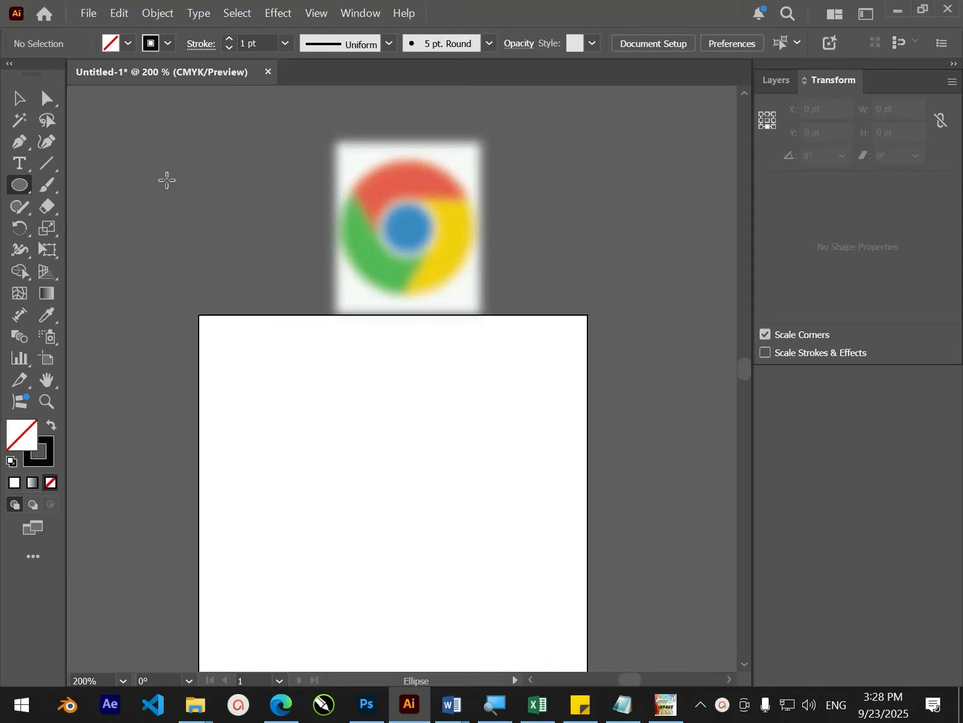
Step: Draw an unfilled circle about 185 pt in diameter near the artboard's upper-left corner
left_click_drag(226, 348, 311, 465)
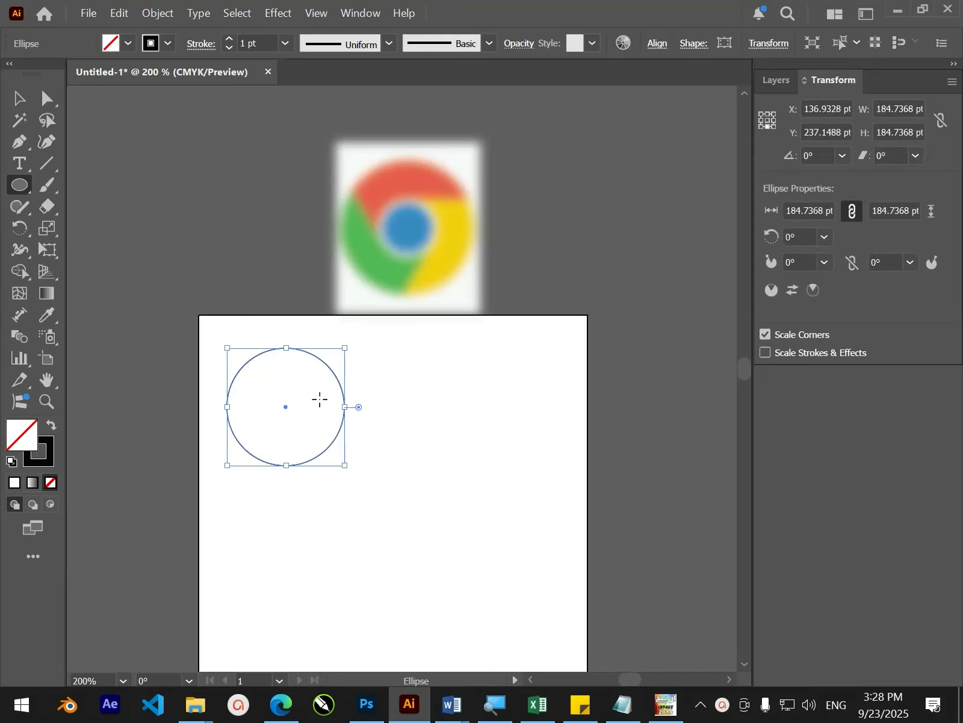
scroll(392, 497, "down", 1)
scroll(387, 413, "down", 2)
scroll(391, 440, "up", 2)
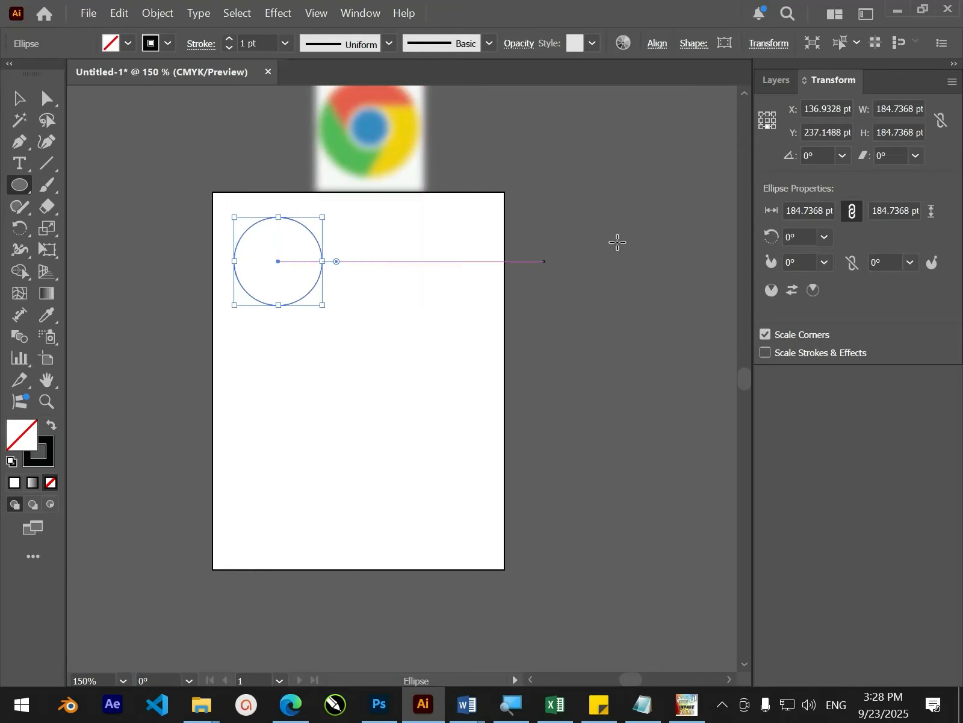
Step: Dock the Align controls beside Transform and center the circle horizontally and vertically on the artboard
left_click(656, 44)
left_click(656, 46)
left_click(362, 13)
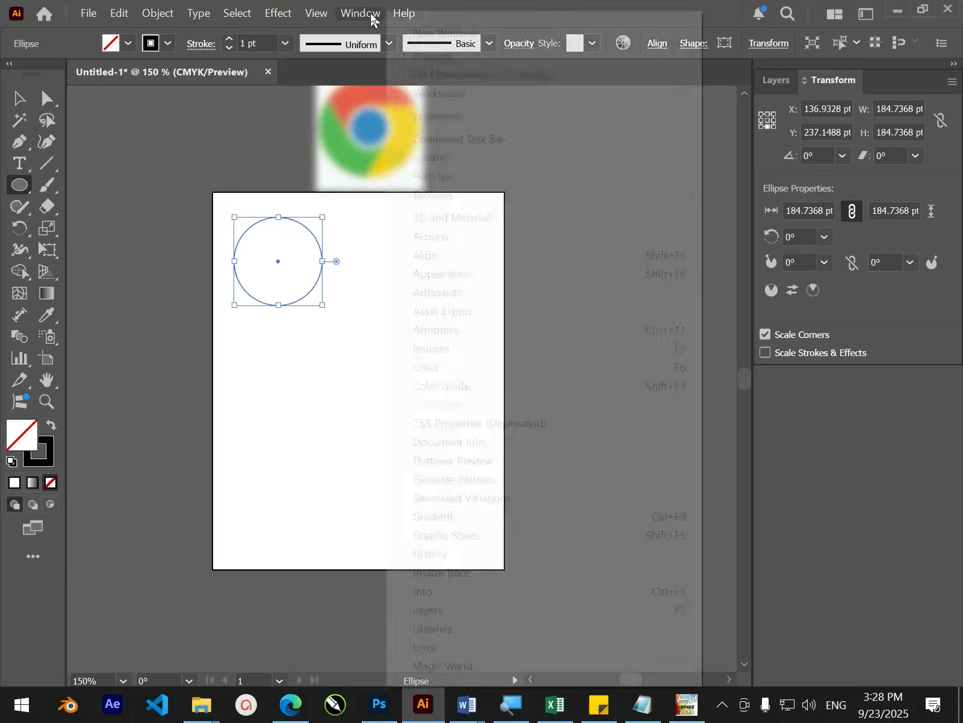
left_click(419, 259)
left_click_drag(876, 82, 554, 141)
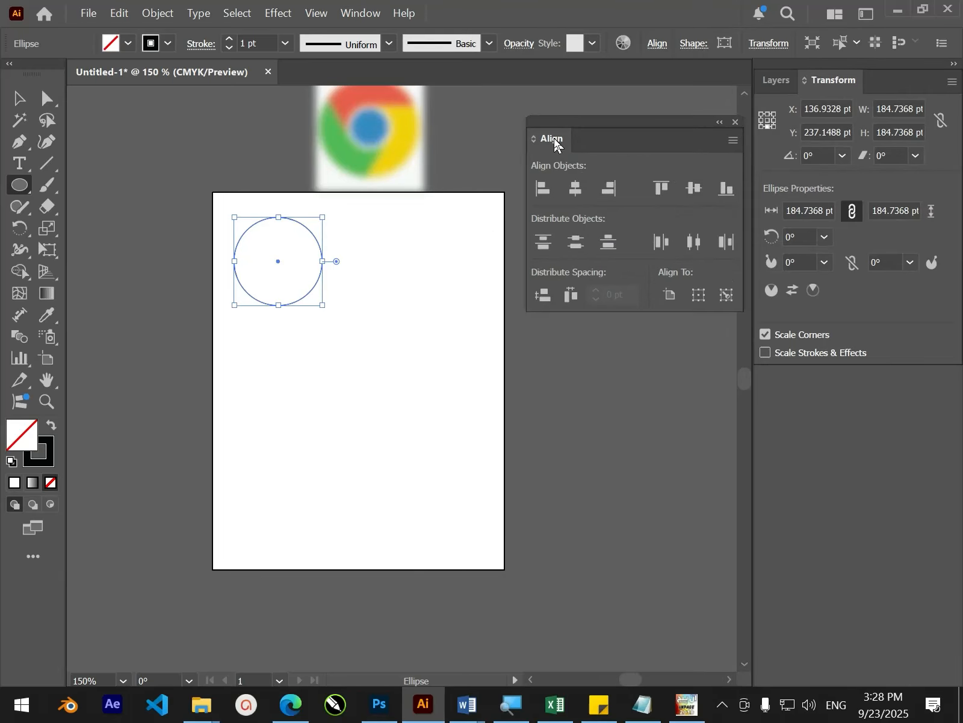
left_click(774, 82)
left_click(817, 82)
left_click_drag(553, 144, 886, 88)
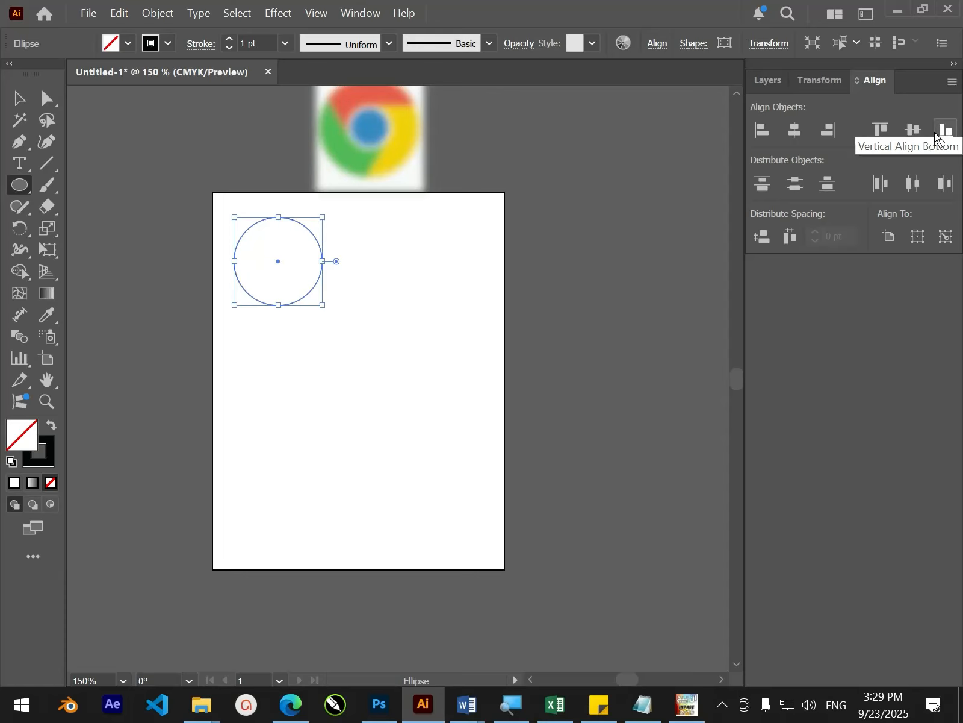
left_click(795, 130)
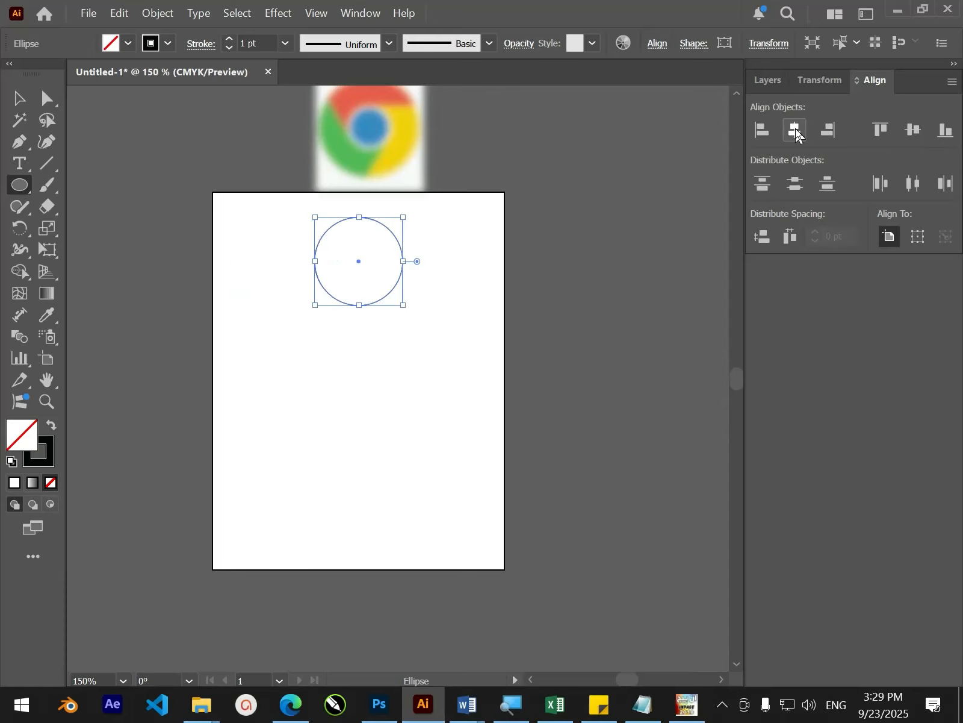
left_click(916, 129)
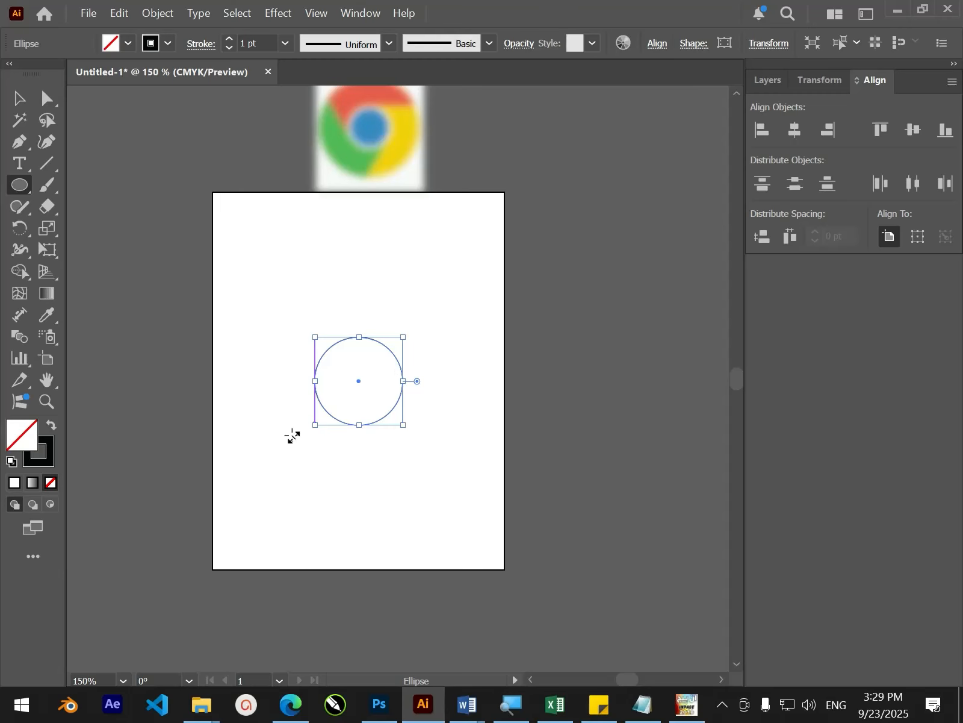
Step: Copy the centered circle and paste a duplicate directly in front of it
left_click(119, 12)
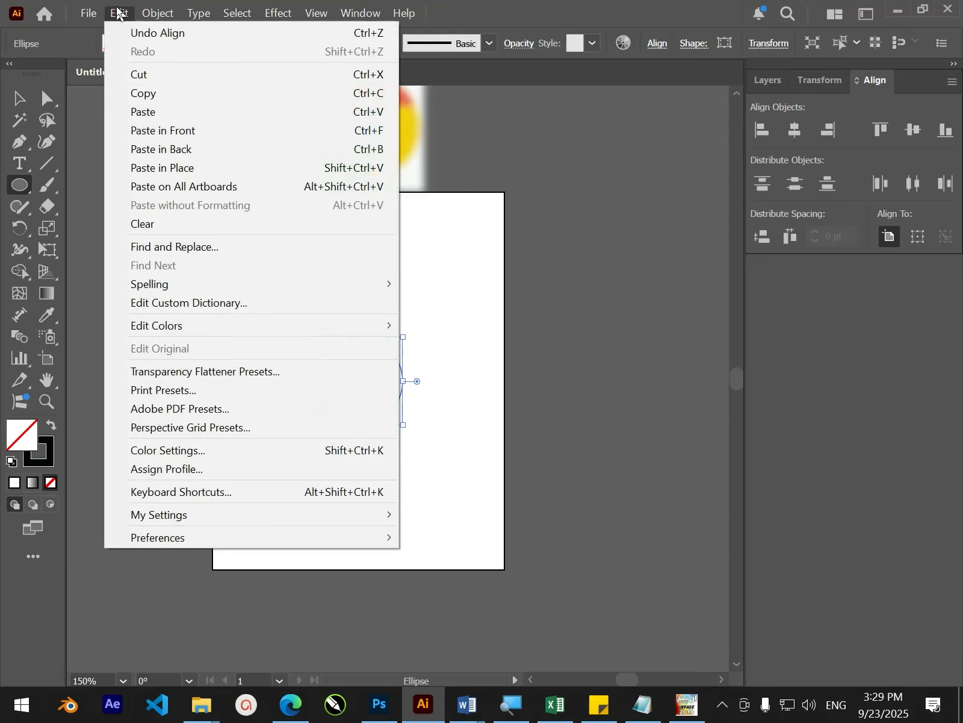
left_click(148, 92)
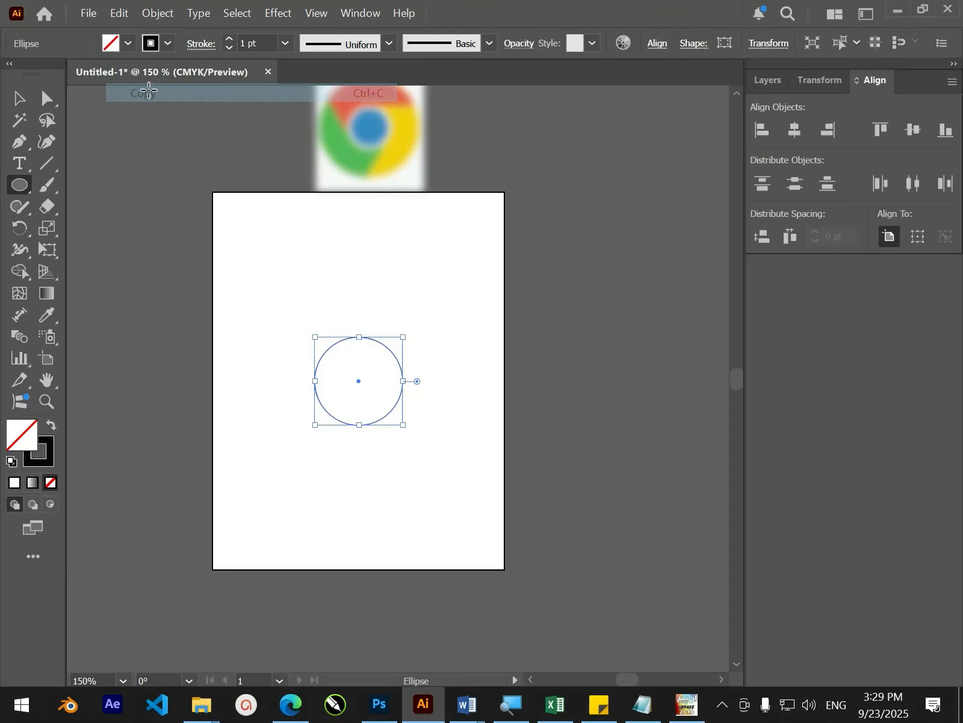
left_click(120, 15)
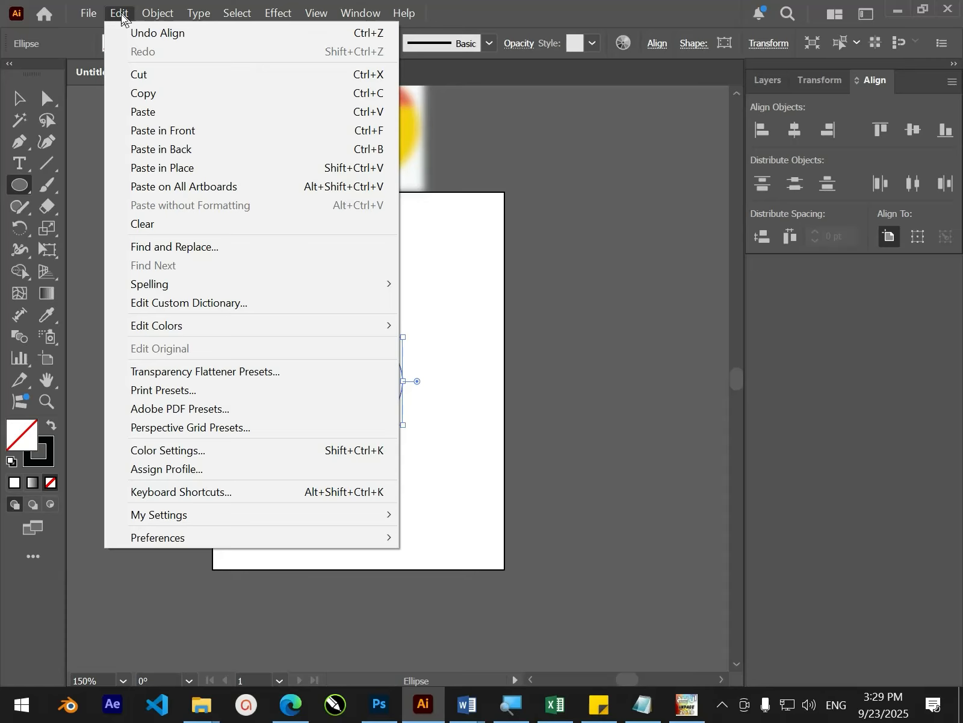
left_click(220, 130)
left_click(19, 99)
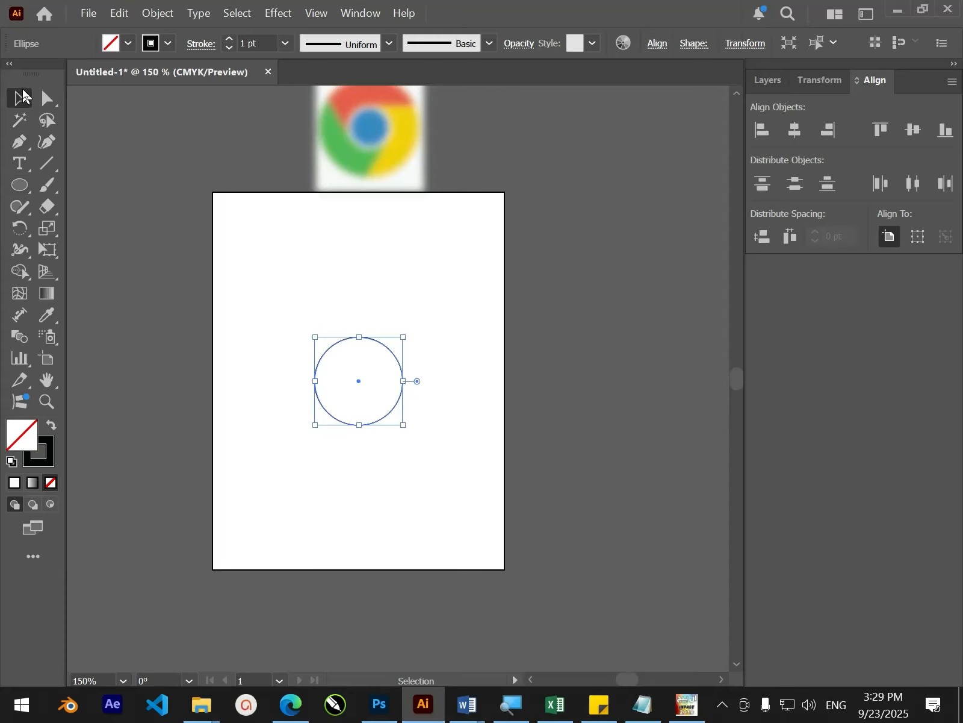
left_click_drag(392, 356, 443, 347)
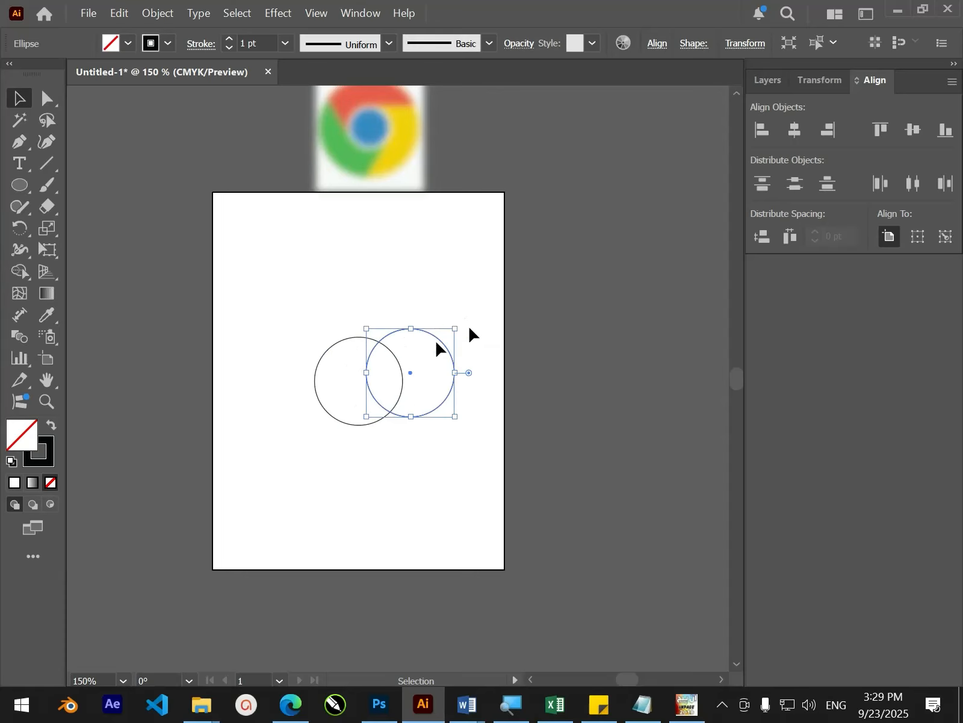
key("ctrl+z")
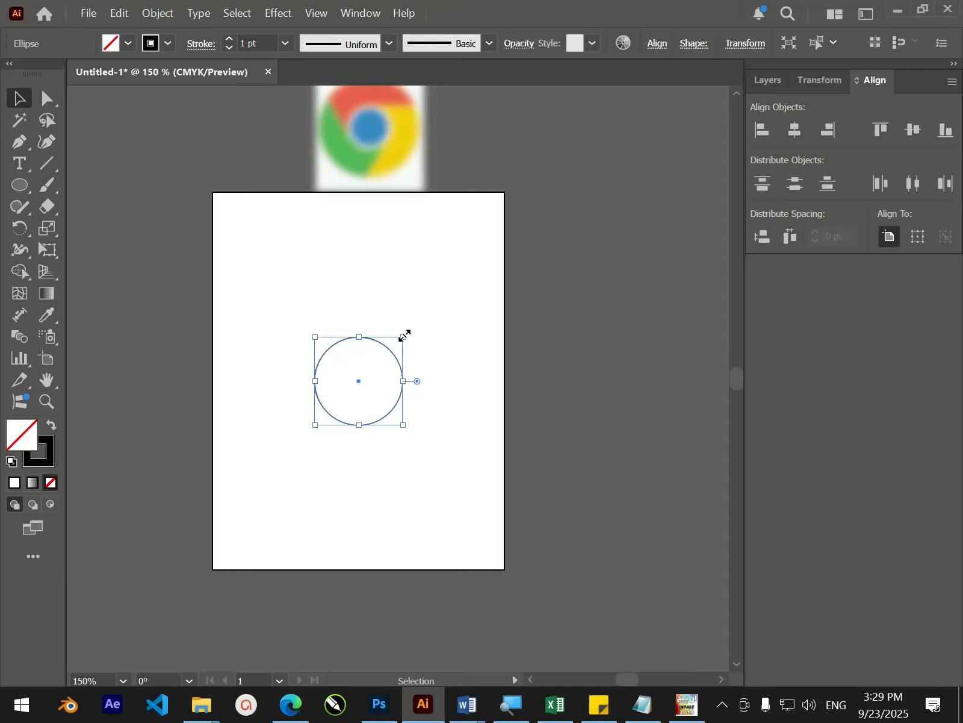
left_click_drag(404, 336, 405, 335)
left_click_drag(404, 335, 446, 294)
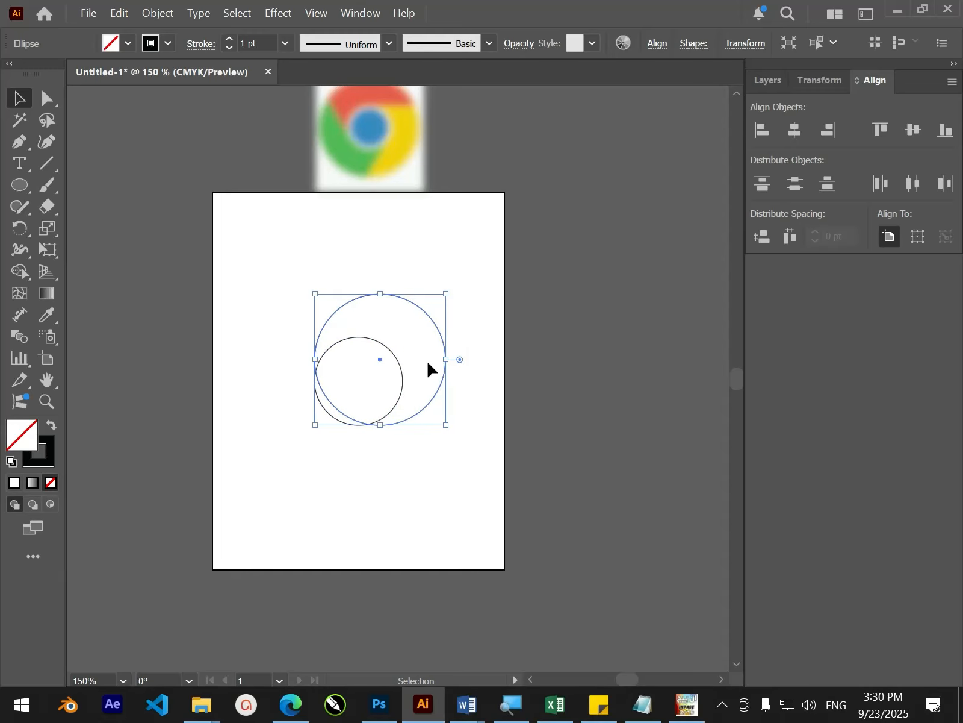
key("ctrl+z")
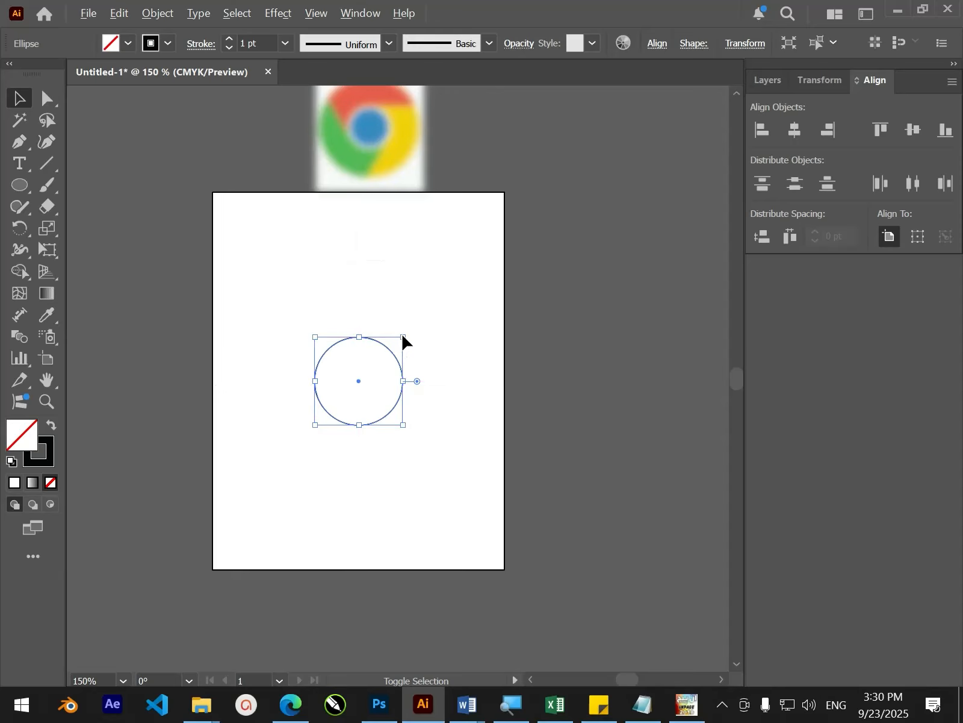
Step: Enlarge the duplicate circle proportionally from its center to a little over twice its size, forming the outer ring
left_click_drag(403, 336, 446, 330)
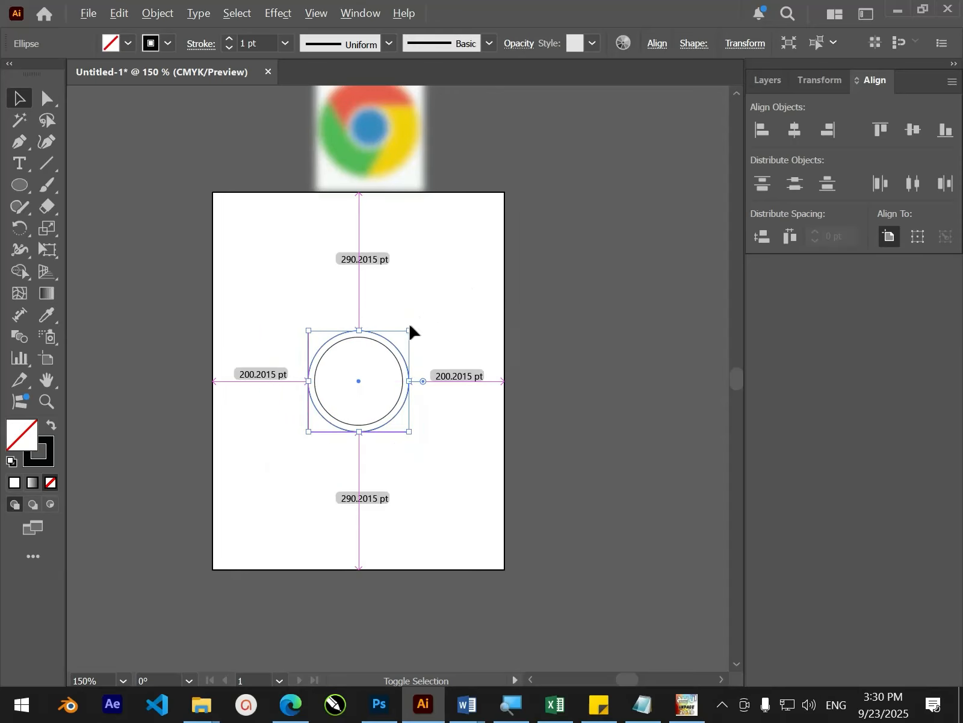
left_click(426, 321)
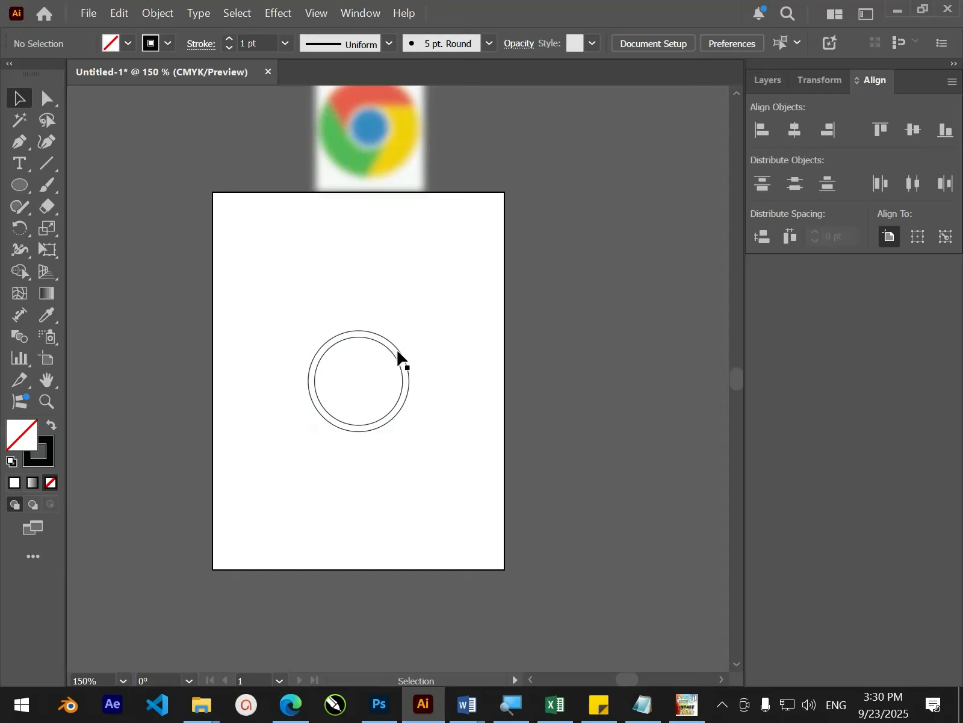
left_click(400, 351)
left_click_drag(410, 330, 456, 282)
left_click(502, 334)
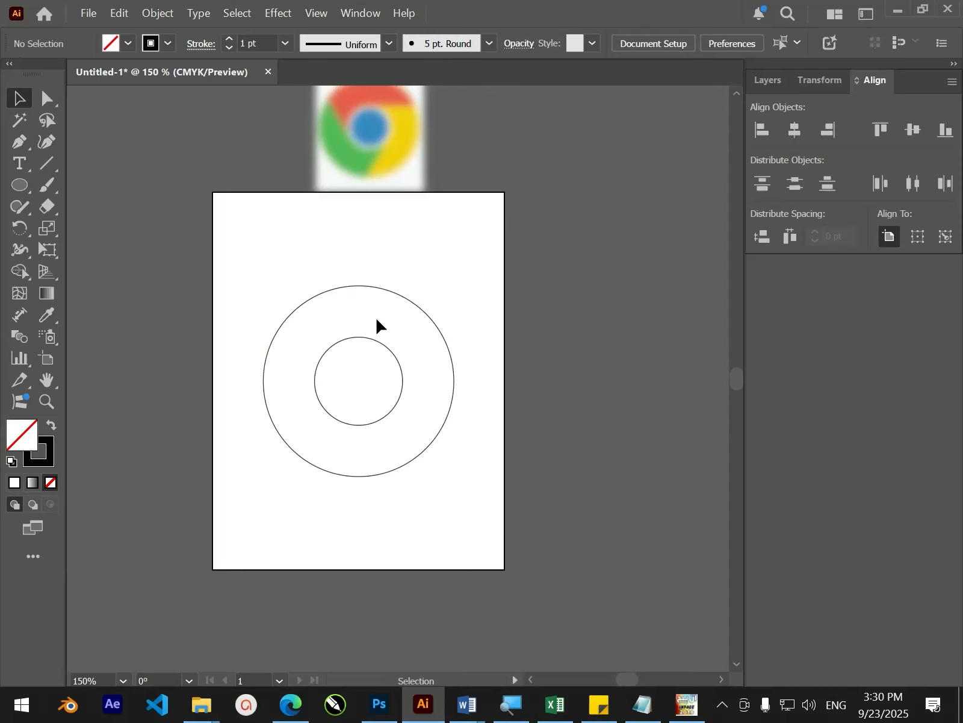
Step: Shrink the inner circle slightly and proportionally from its center, keeping it concentric with the outer circle
left_click(393, 356)
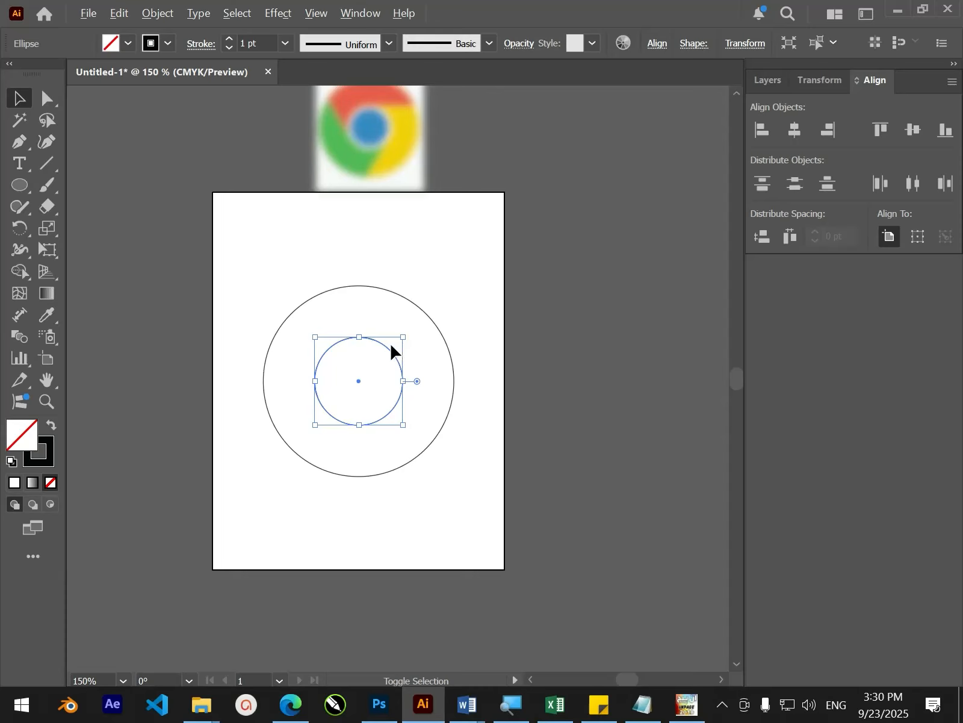
left_click_drag(403, 337, 395, 340)
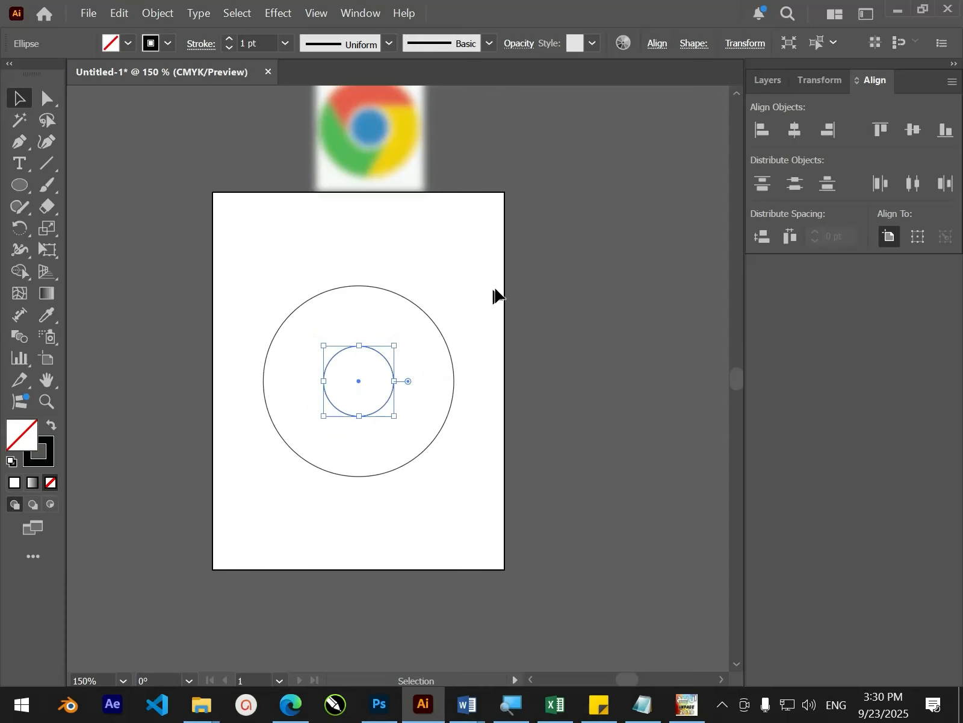
left_click(509, 383)
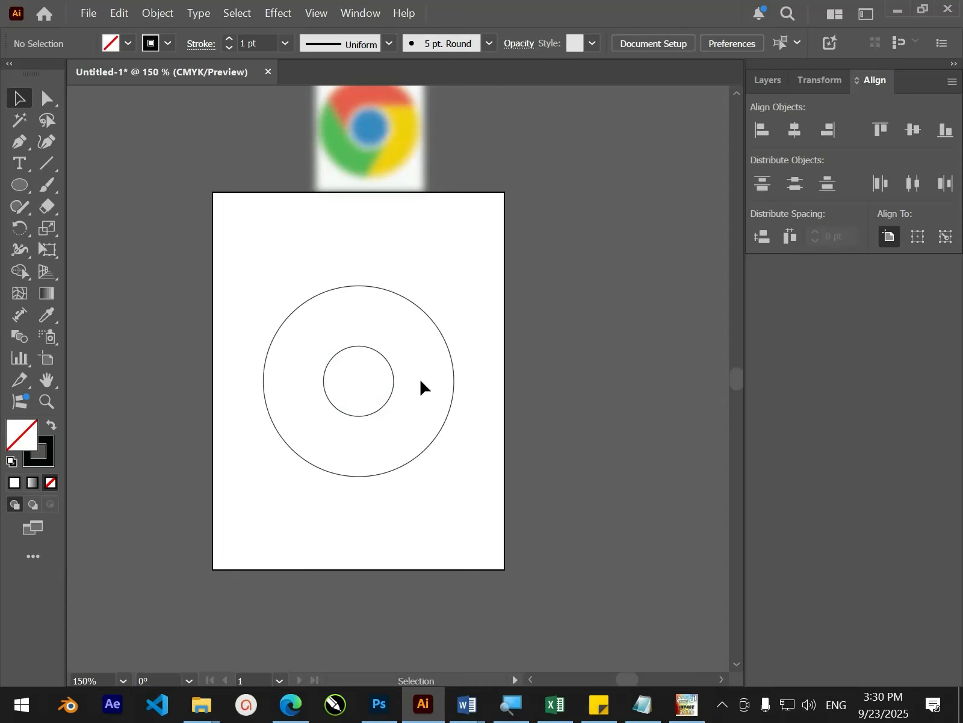
left_click(361, 347)
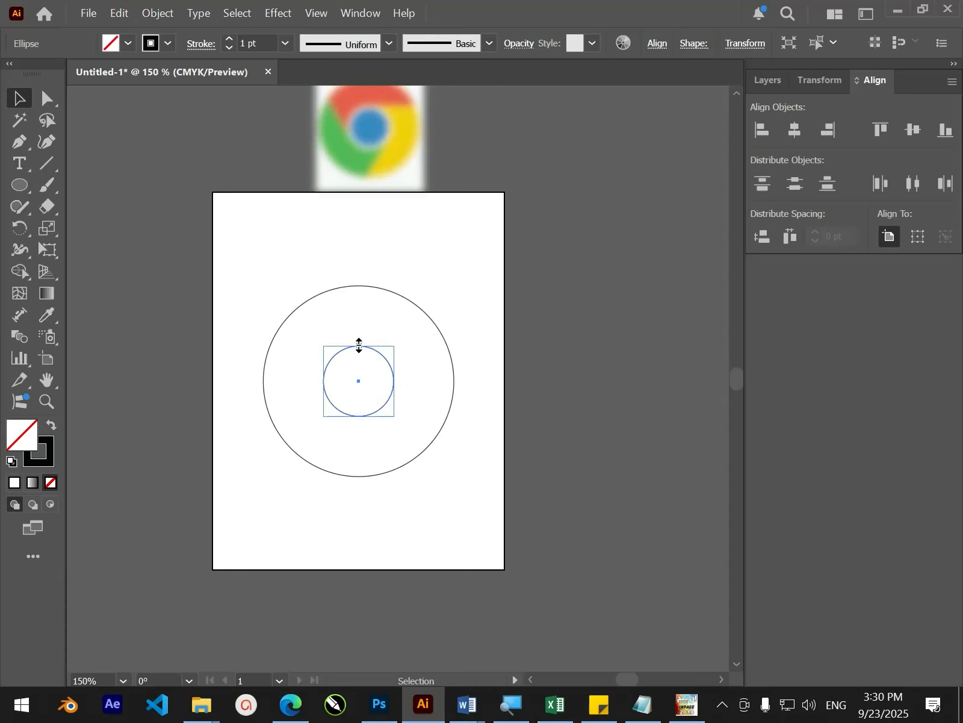
left_click_drag(358, 346, 359, 354)
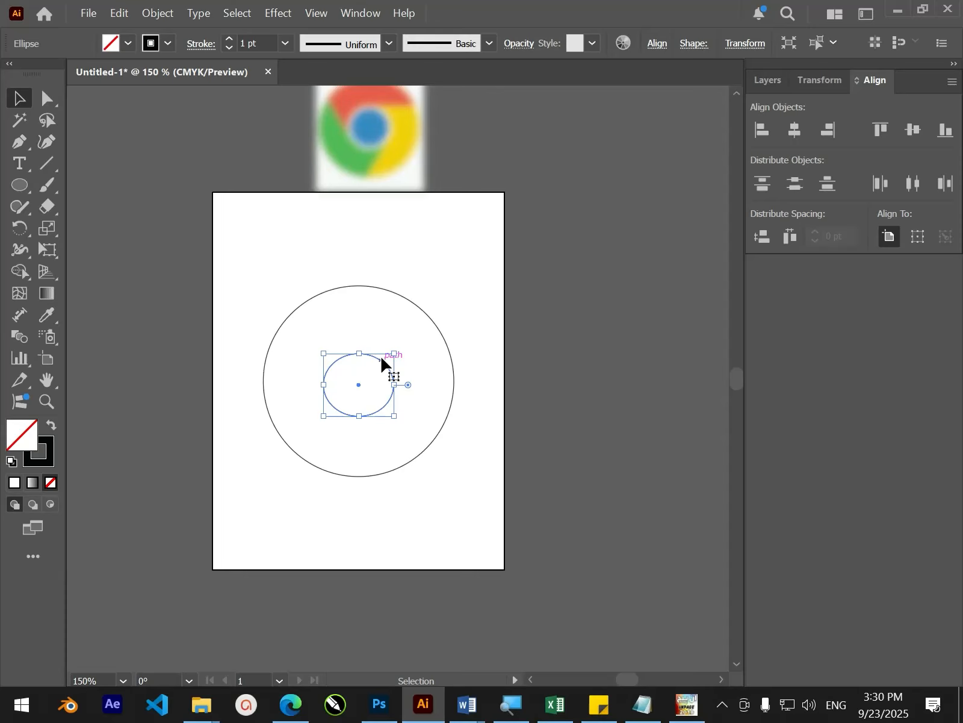
left_click(394, 327)
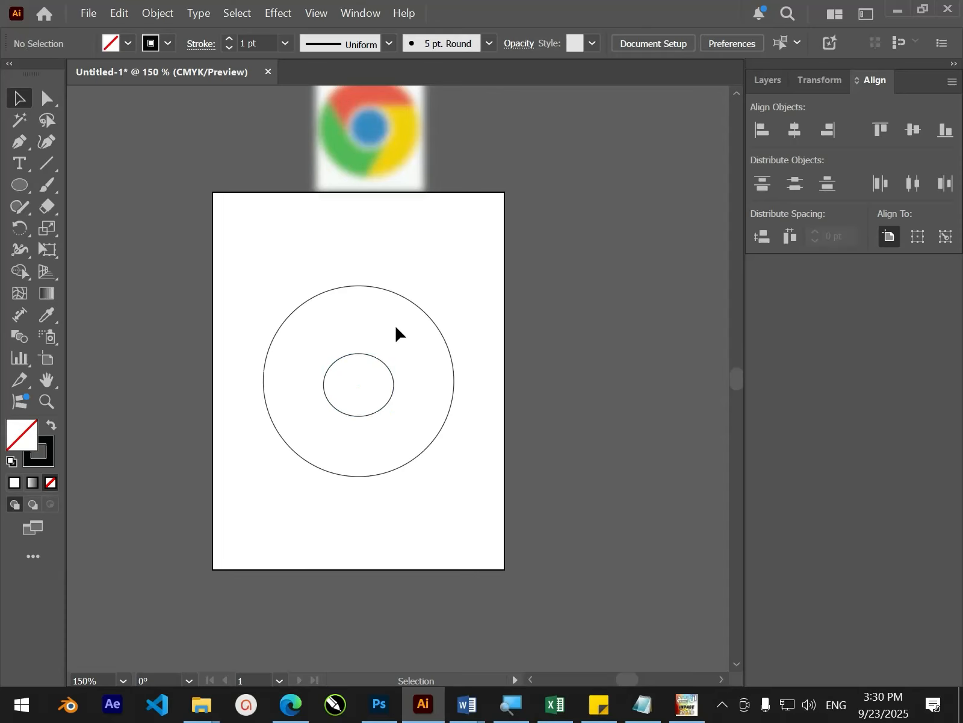
key("ctrl+z")
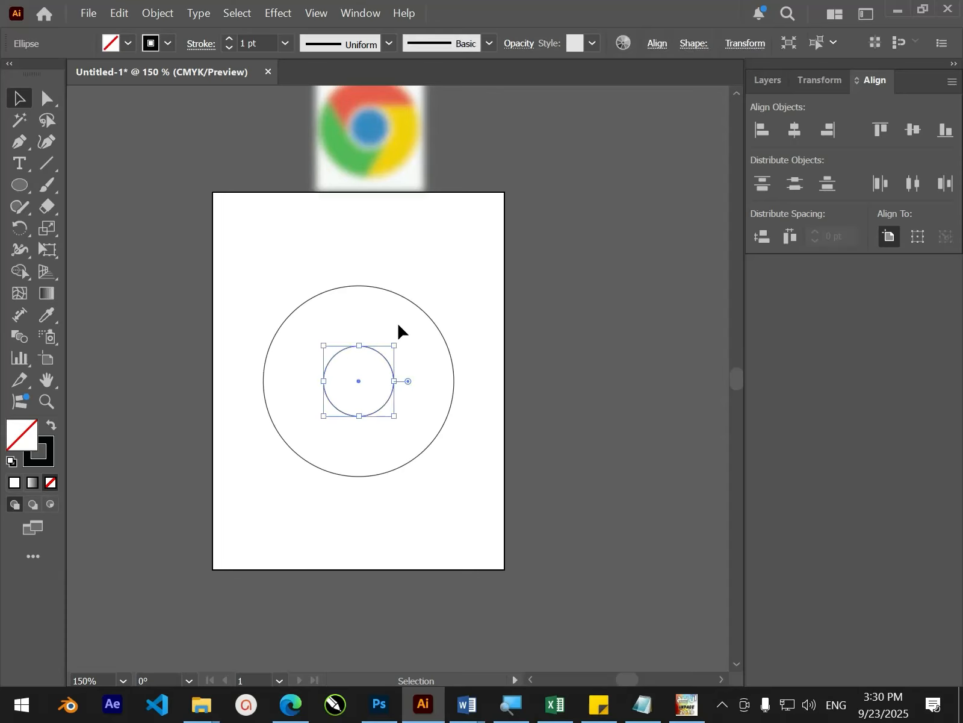
left_click(380, 260)
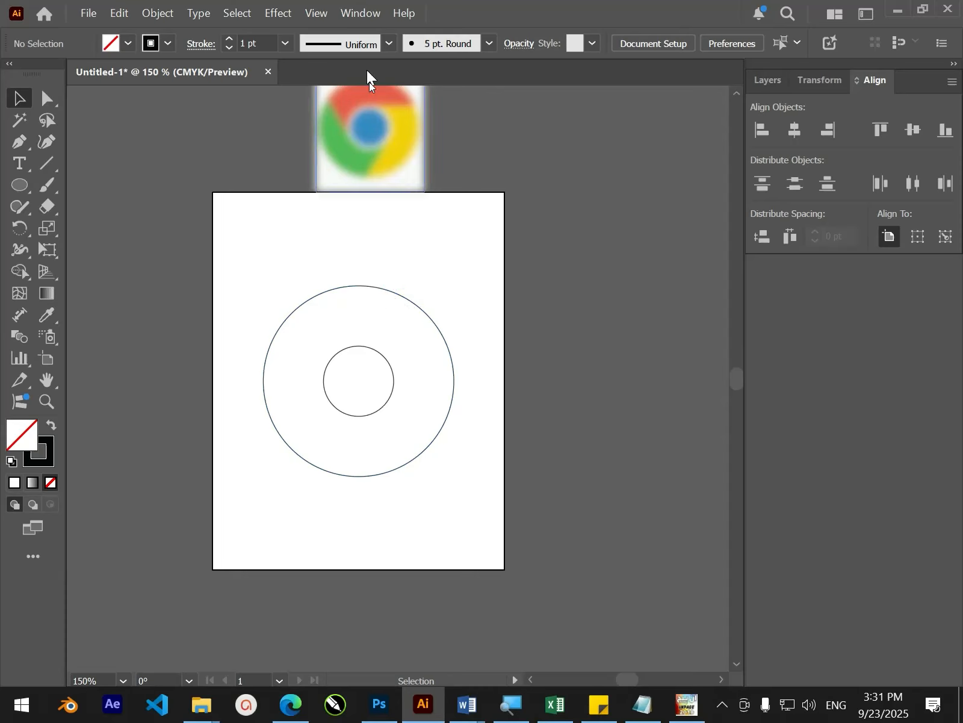
Step: Switch to Calculator, divide 360 by 3 to find the angle per segment, and close it
left_click(27, 709)
type("al")
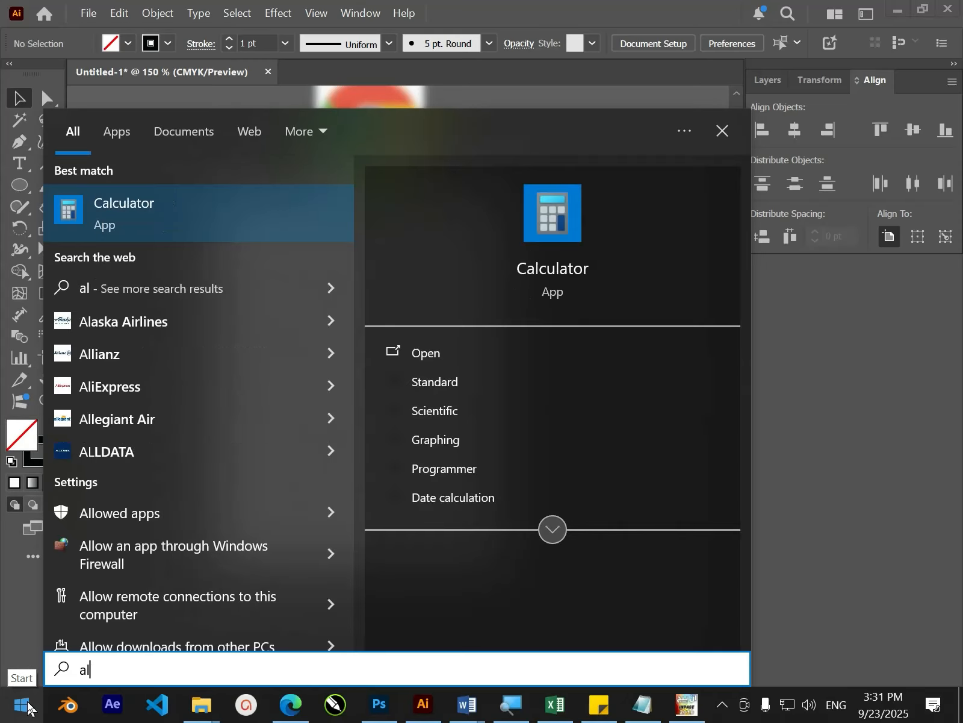
left_click(140, 206)
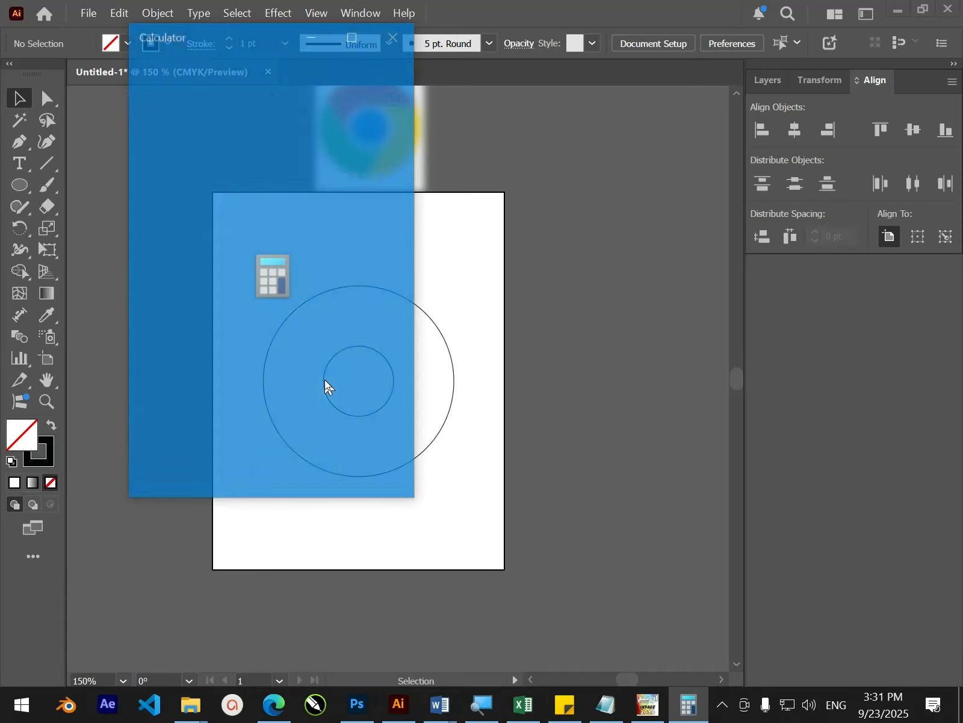
type("360")
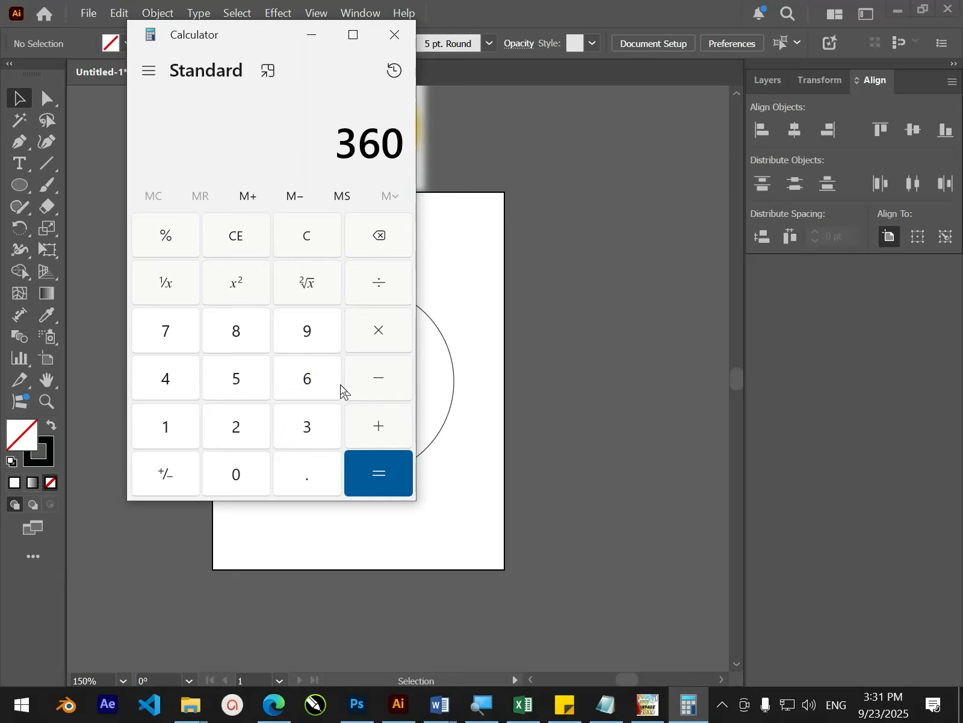
key("slash")
type("360 ÷")
key("Return")
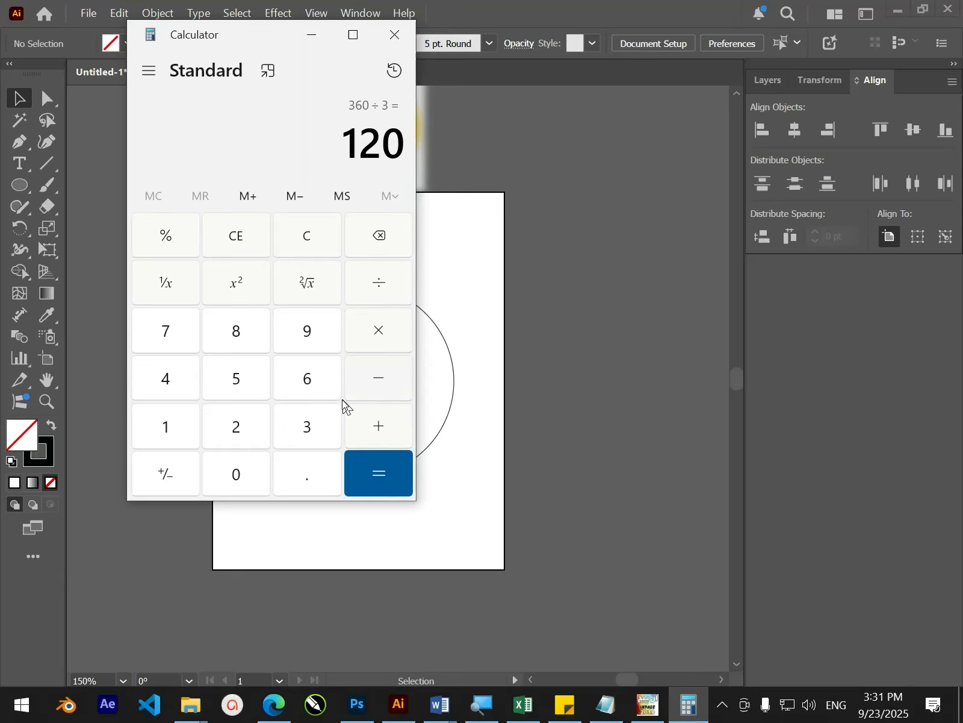
left_click(396, 35)
Step: Draw a horizontal line from the circles' center past the outer ring and move it up to the inner circle's upper edge
left_click(48, 164)
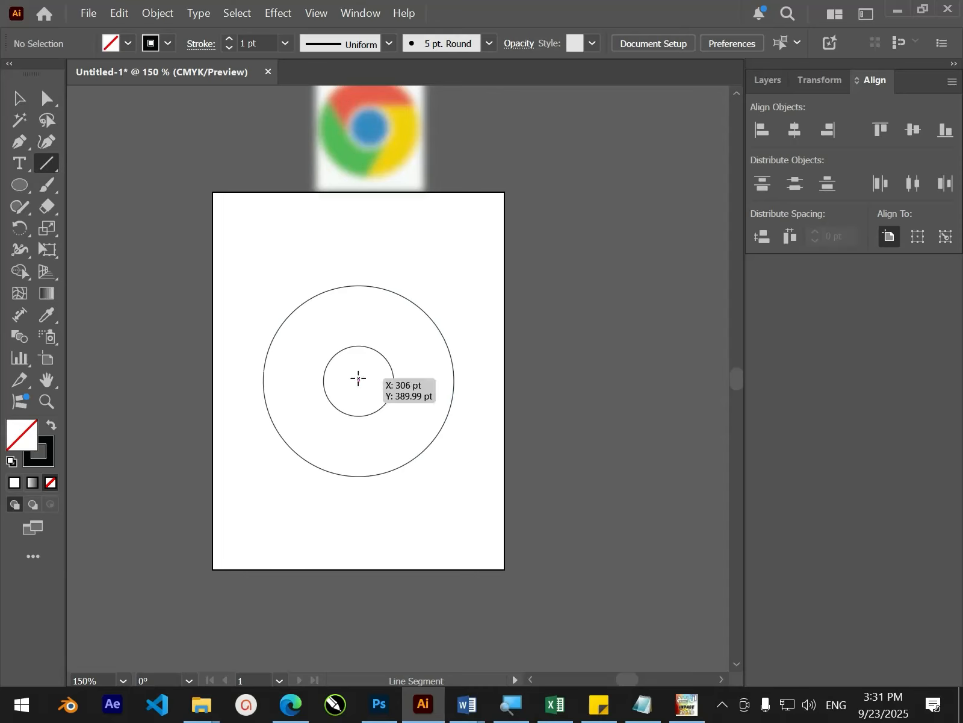
left_click_drag(358, 378, 474, 372)
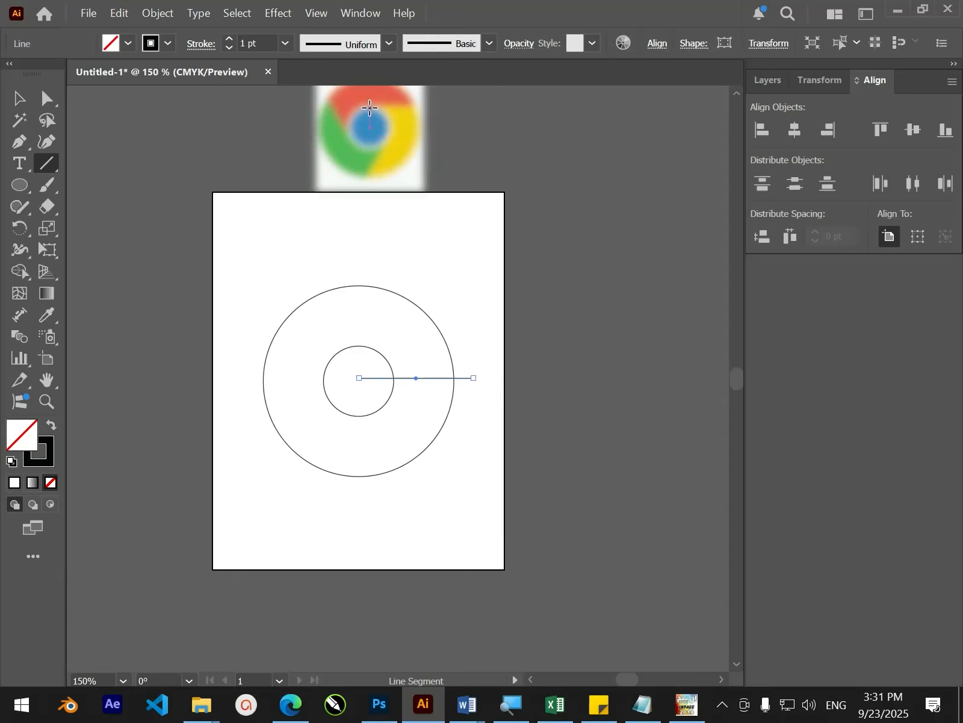
left_click(25, 103)
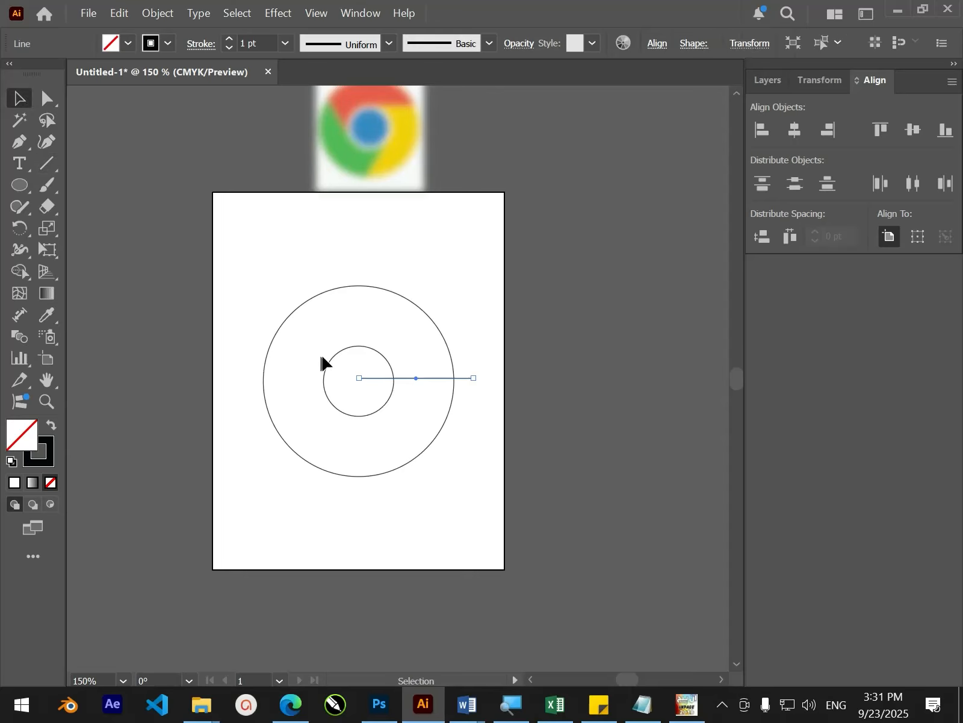
left_click_drag(380, 379, 377, 350)
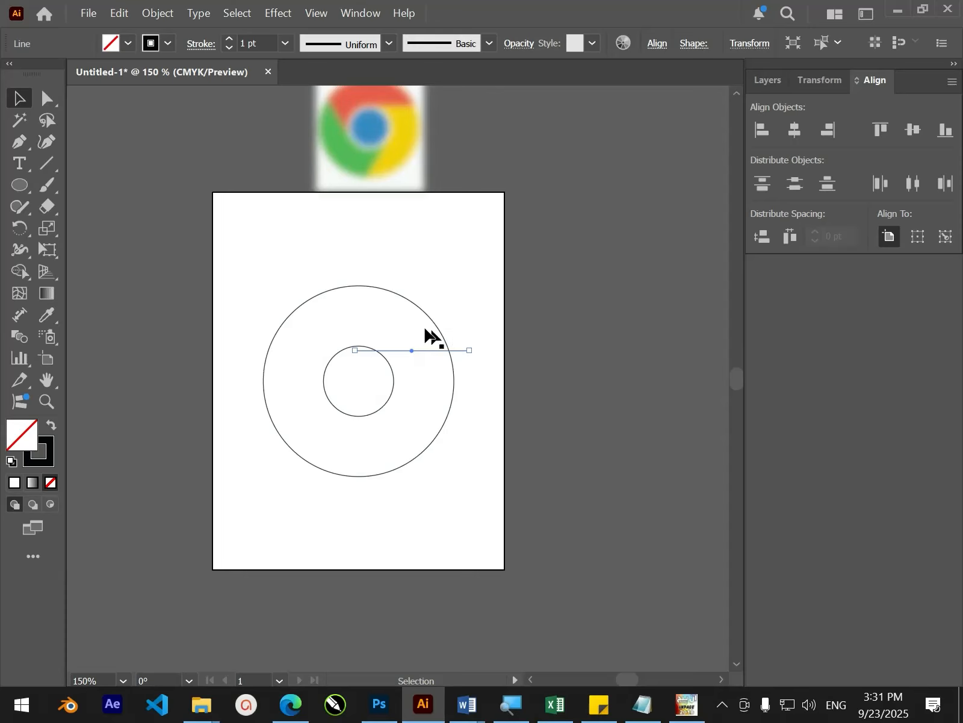
Step: Rotate a copy of the line 120° around the circles' center and repeat the transformation for a third line
scroll(337, 336, "up", 2)
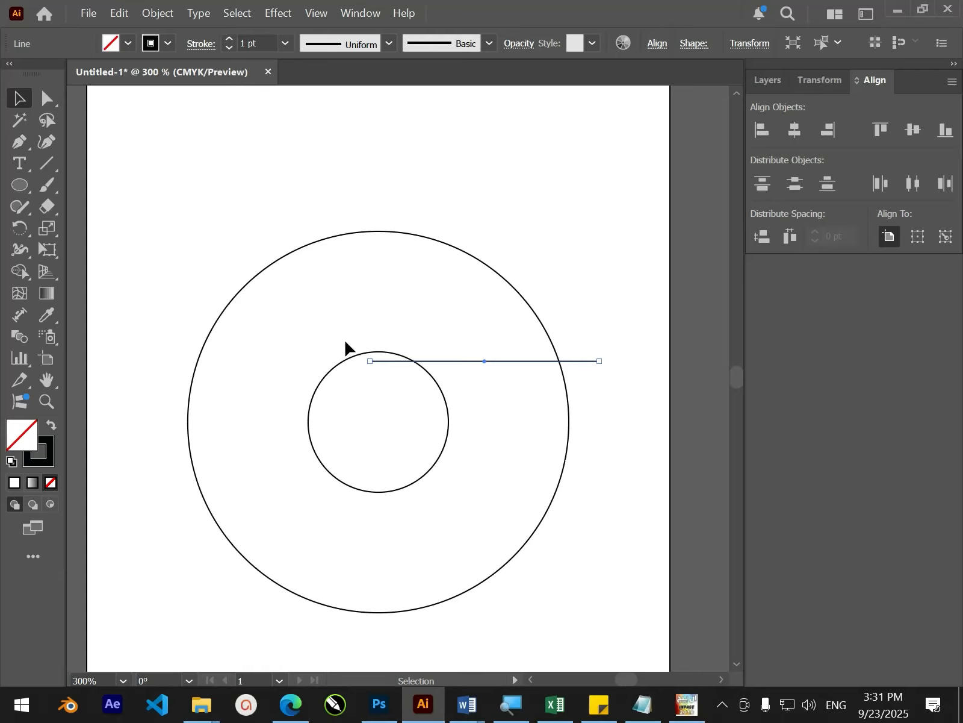
key("r")
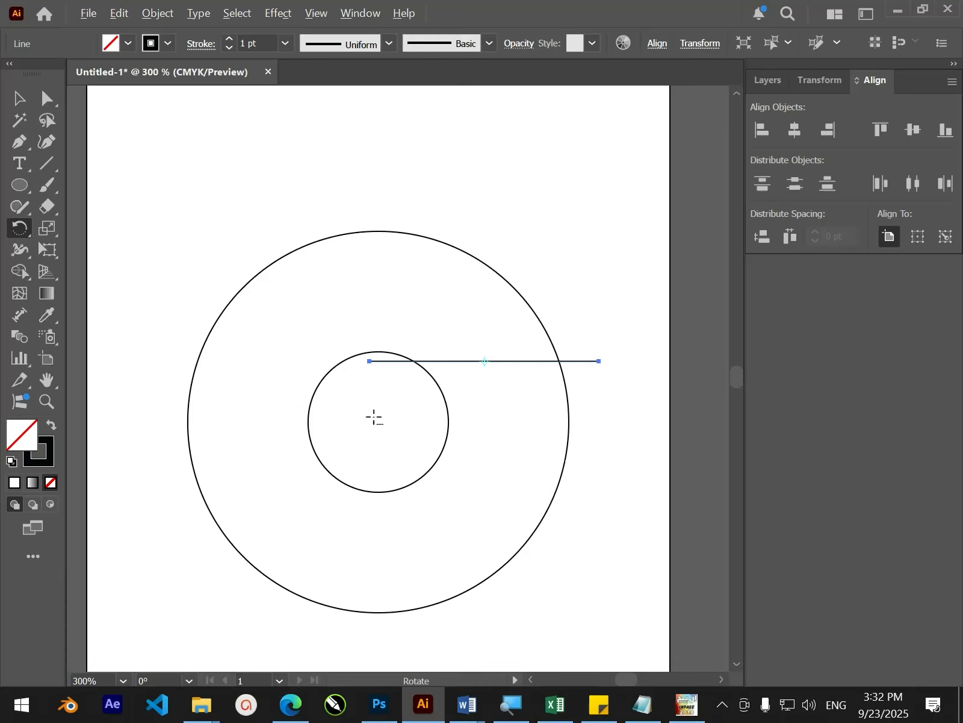
left_click(379, 416, "alt")
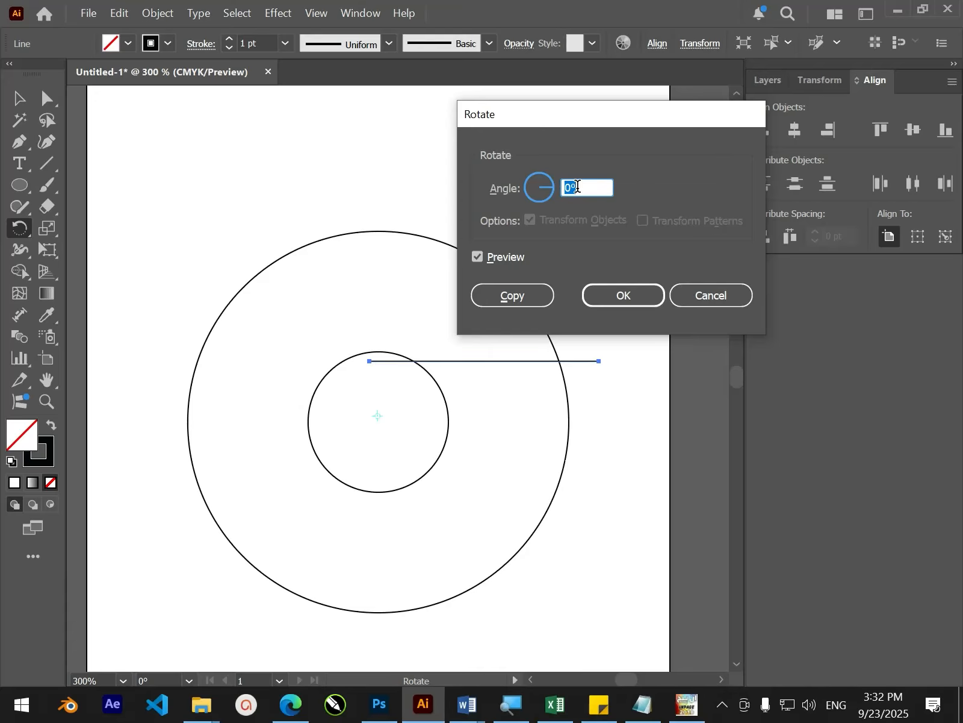
type("120")
left_click(512, 294)
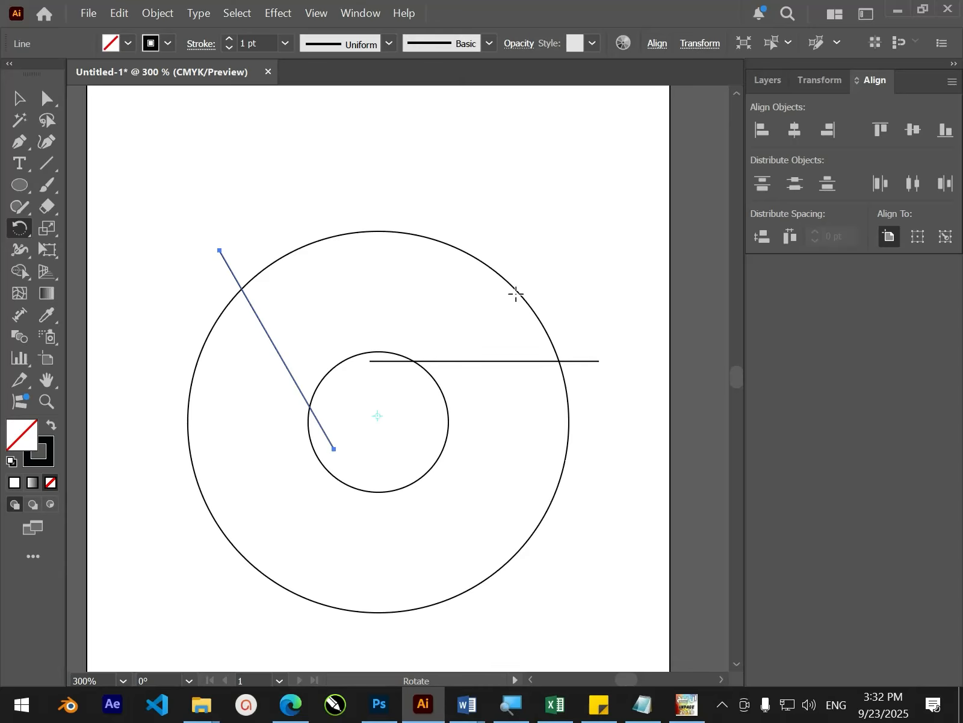
key("ctrl+d")
Step: Select both circles and all three lines and divide the ring into three separate segments with Shape Builder
scroll(519, 310, "down", 3)
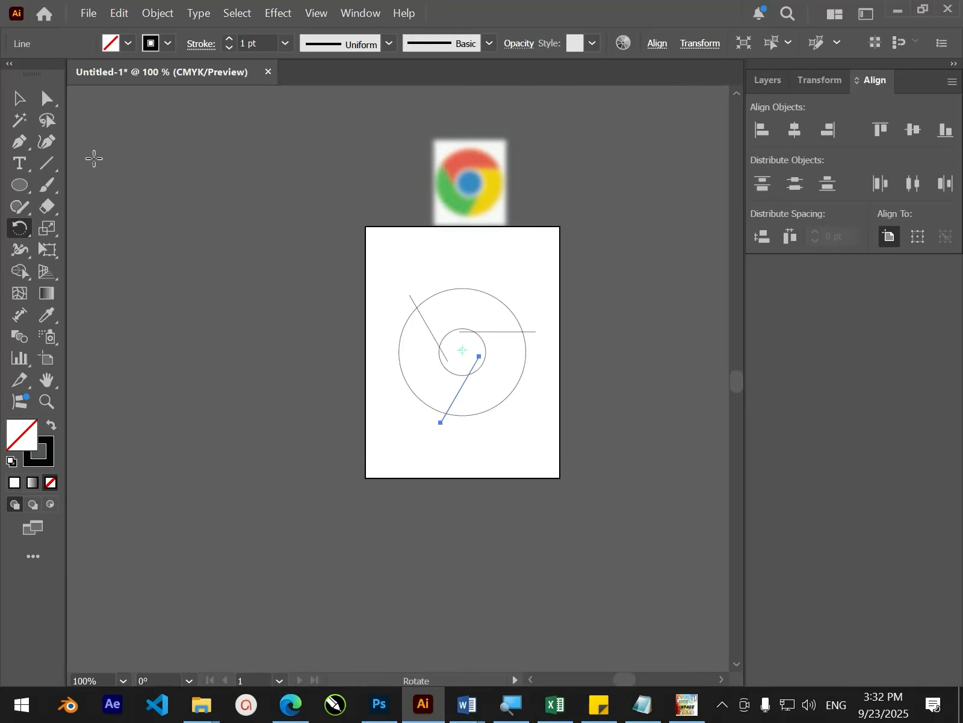
left_click(17, 96)
left_click(480, 378)
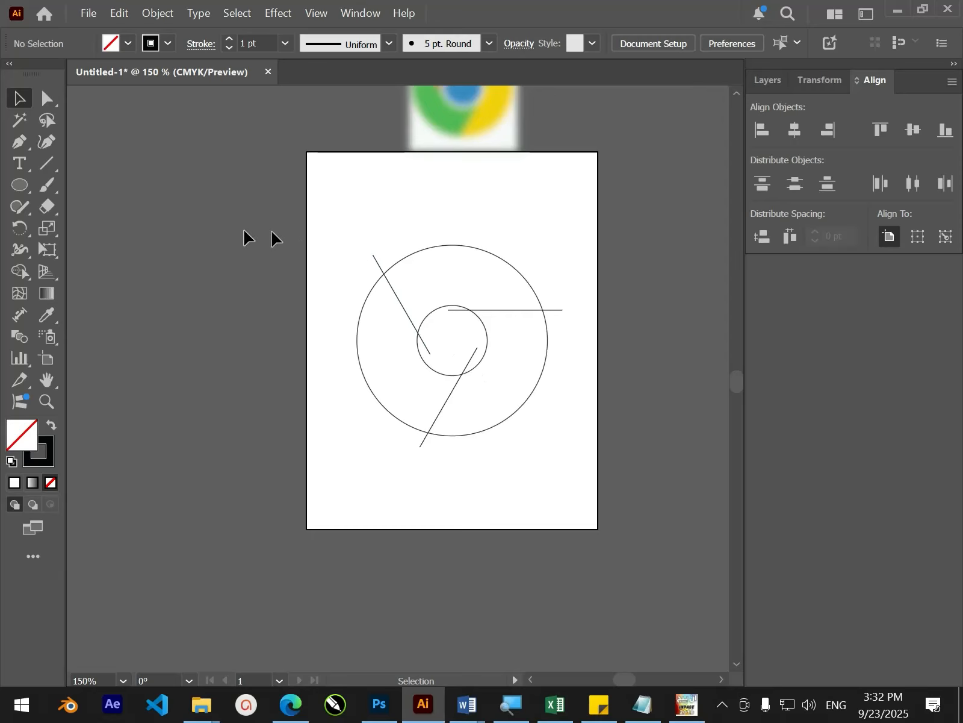
scroll(484, 362, "up", 1)
left_click_drag(346, 231, 565, 439)
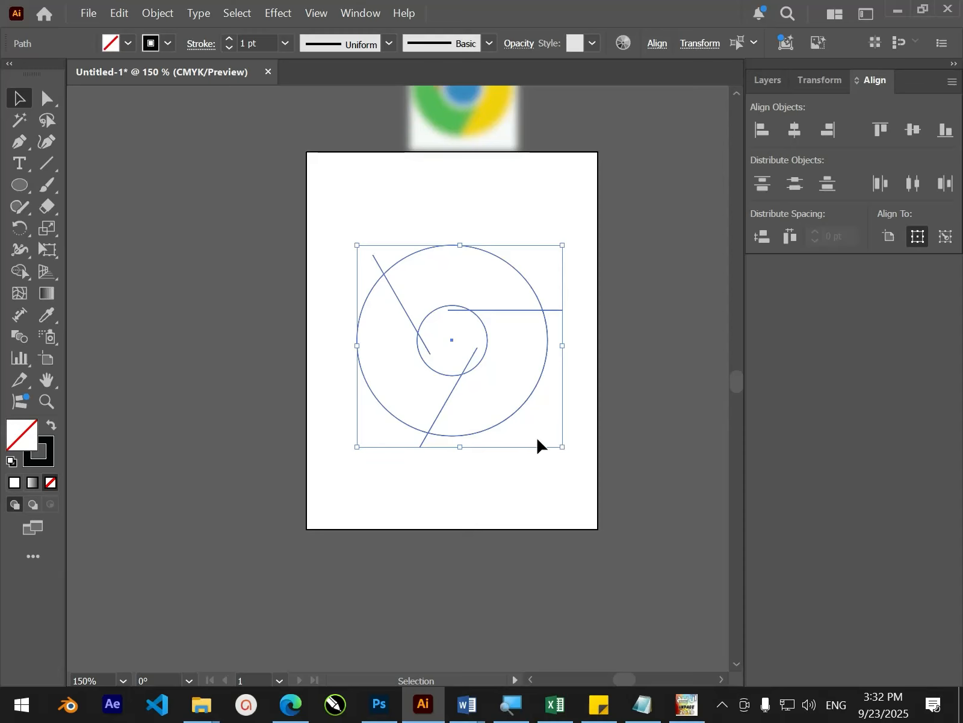
left_click(16, 274)
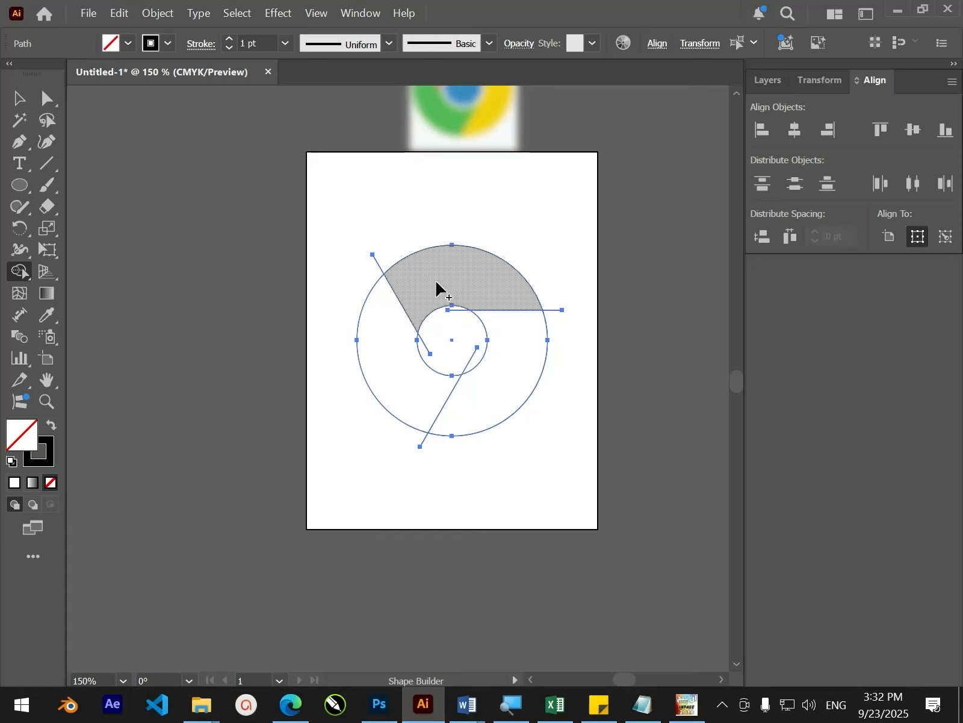
left_click(437, 284)
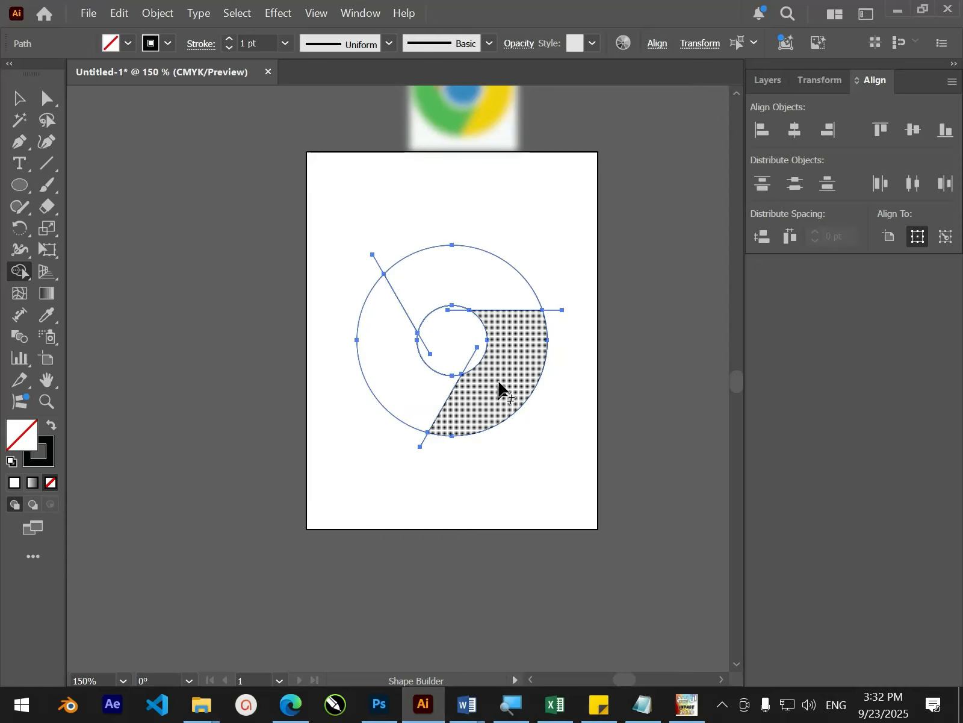
Step: Delete the leftover line ends outside the outer circle and inside the inner circle
left_click(19, 98)
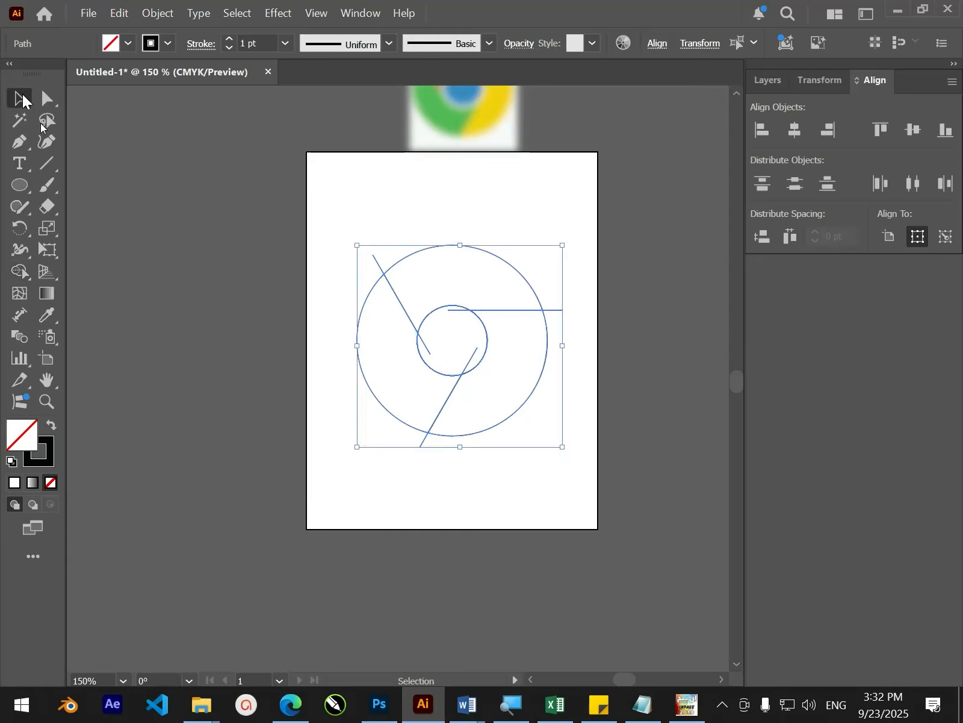
left_click(503, 275)
left_click_drag(560, 311, 612, 349)
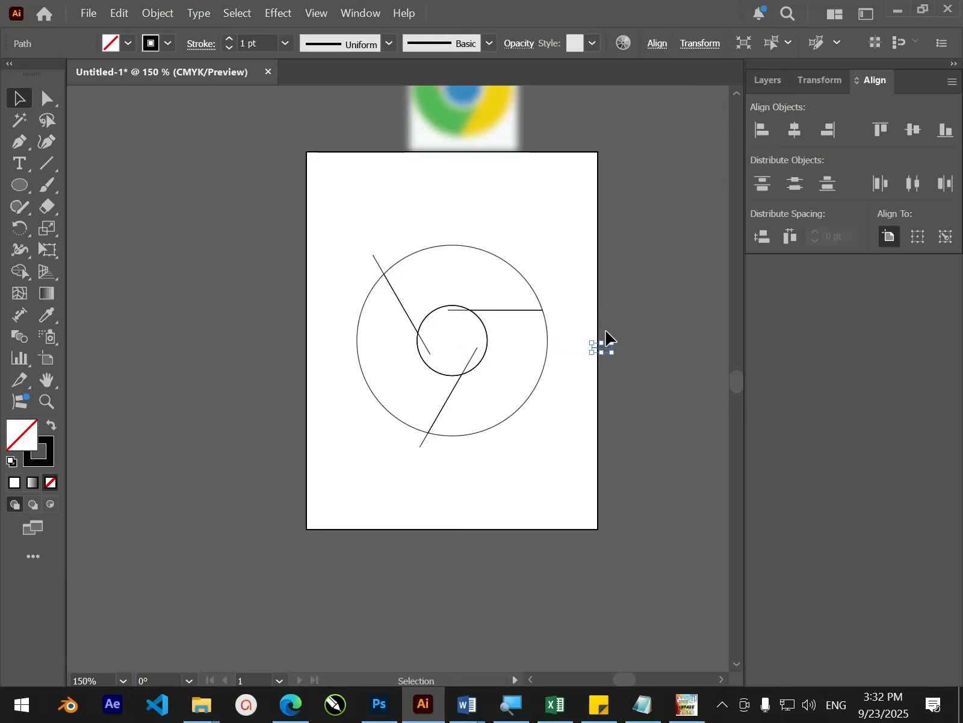
key("Delete")
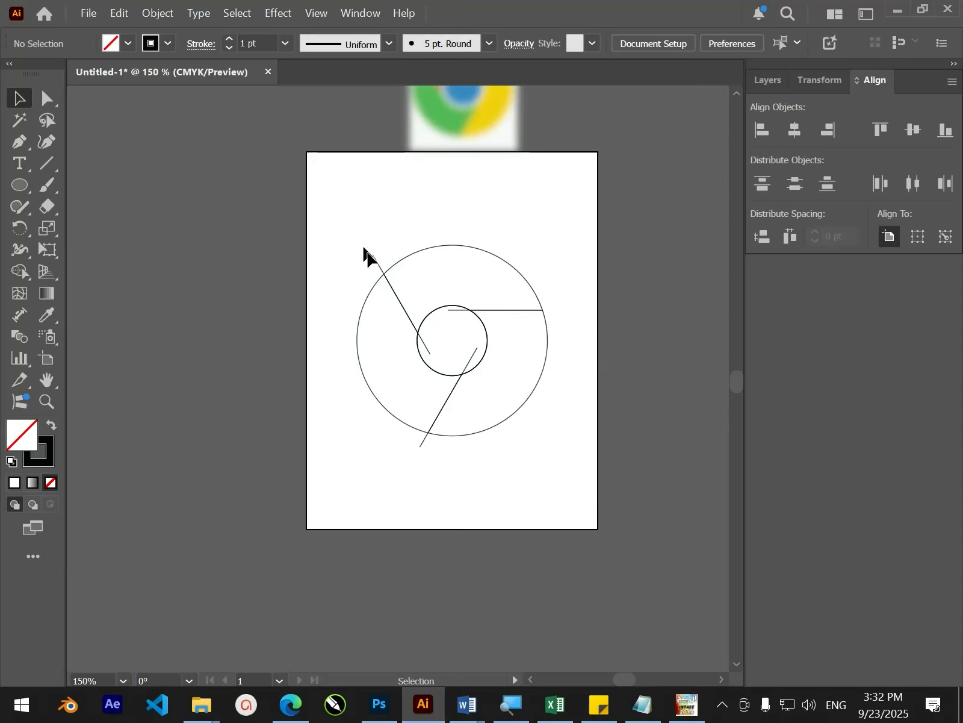
left_click(376, 263)
key("Delete")
left_click(451, 310)
key("Delete")
left_click(426, 348)
key("Delete")
left_click(470, 362)
key("Delete")
left_click(424, 439)
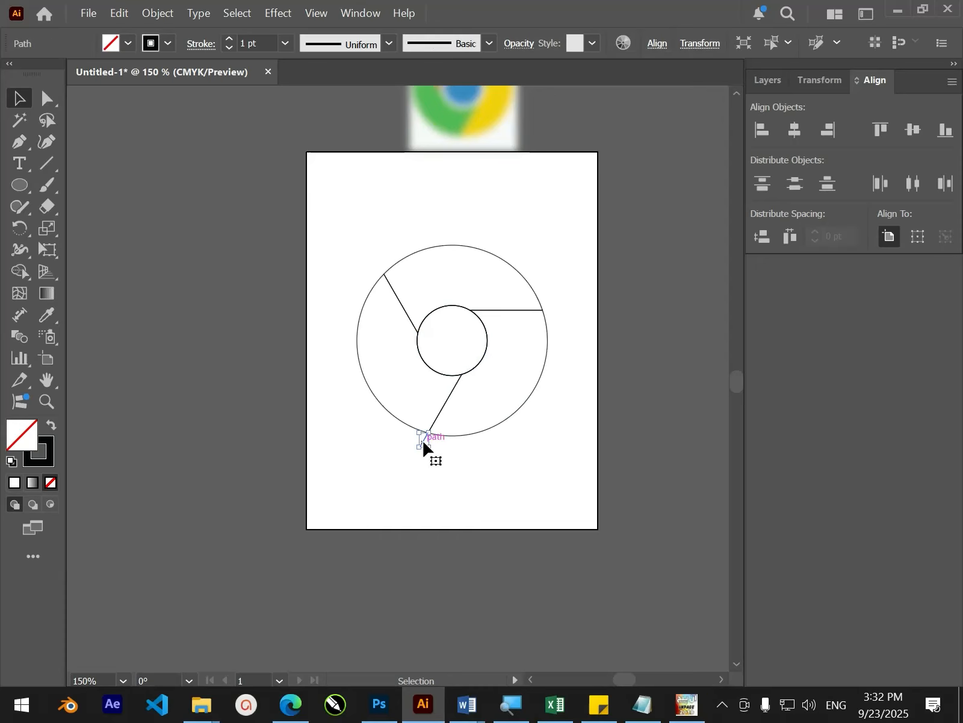
key("Delete")
Step: Fill the upper ring segment with red
scroll(441, 439, "down", 1)
scroll(448, 297, "up", 1)
scroll(440, 322, "up", 1)
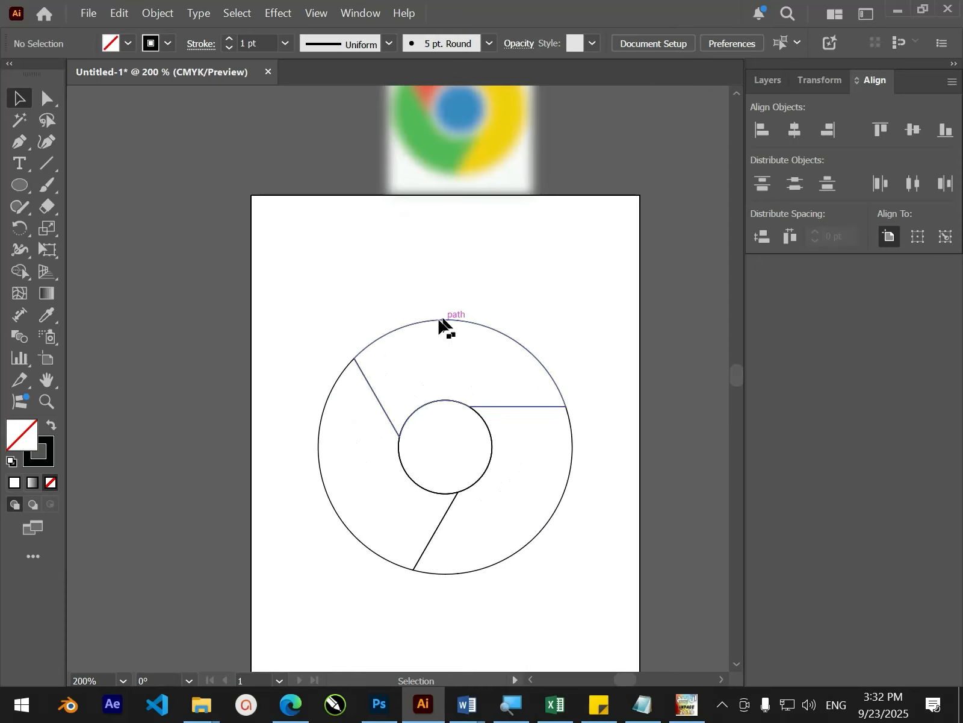
left_click_drag(407, 301, 464, 358)
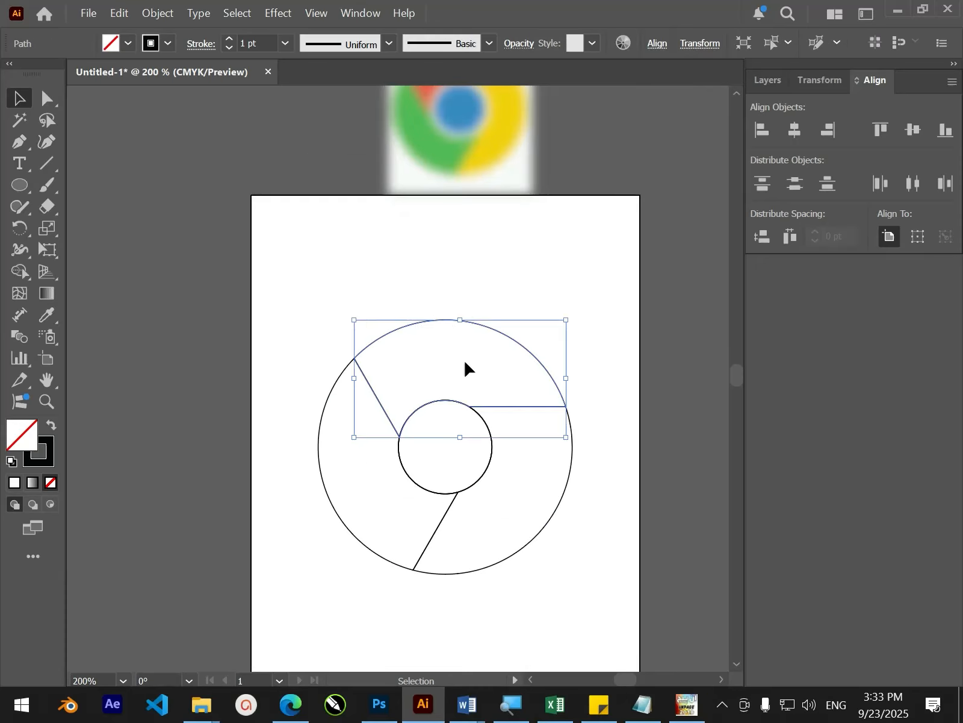
left_click(127, 43)
left_click(53, 129)
left_click(280, 327)
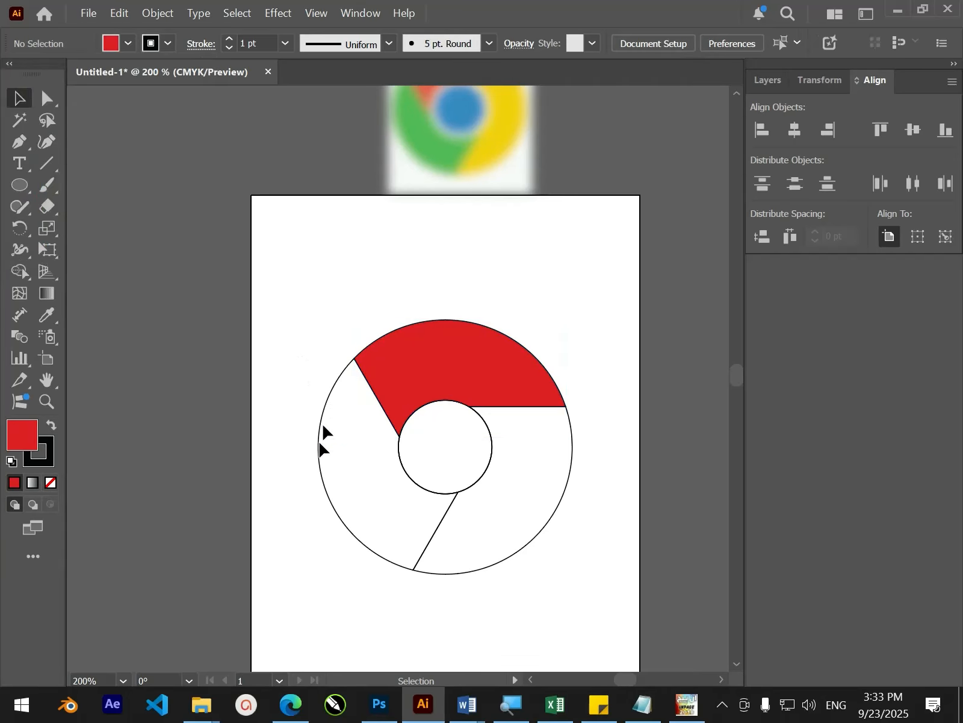
Step: Fill the left ring segment with green and the lower-right ring segment with yellow
left_click(318, 437)
left_click(127, 43)
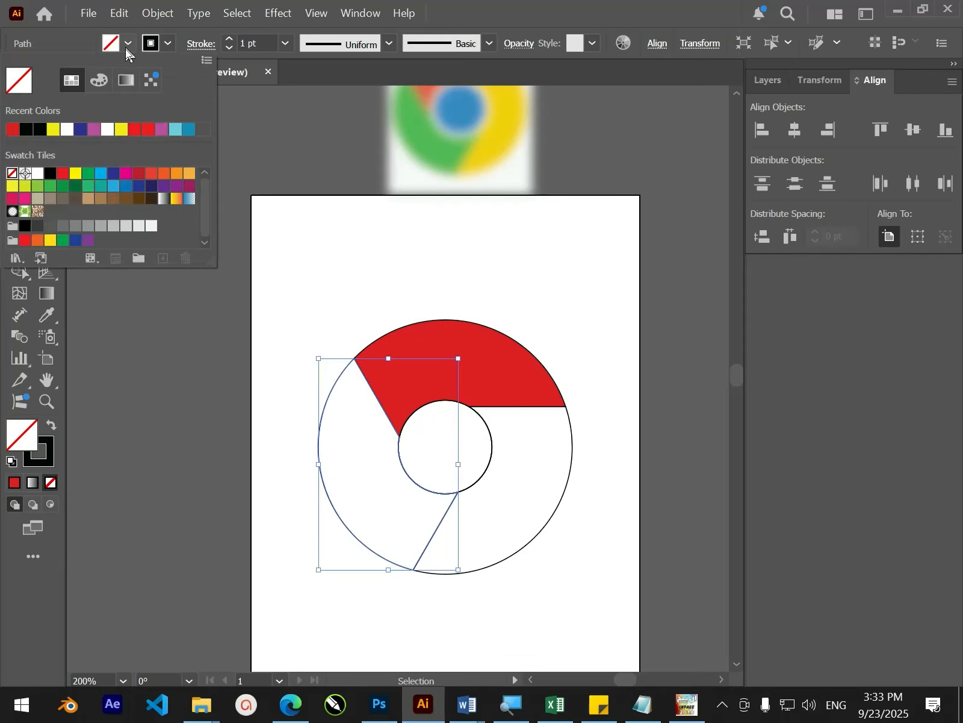
left_click(84, 173)
left_click(581, 533)
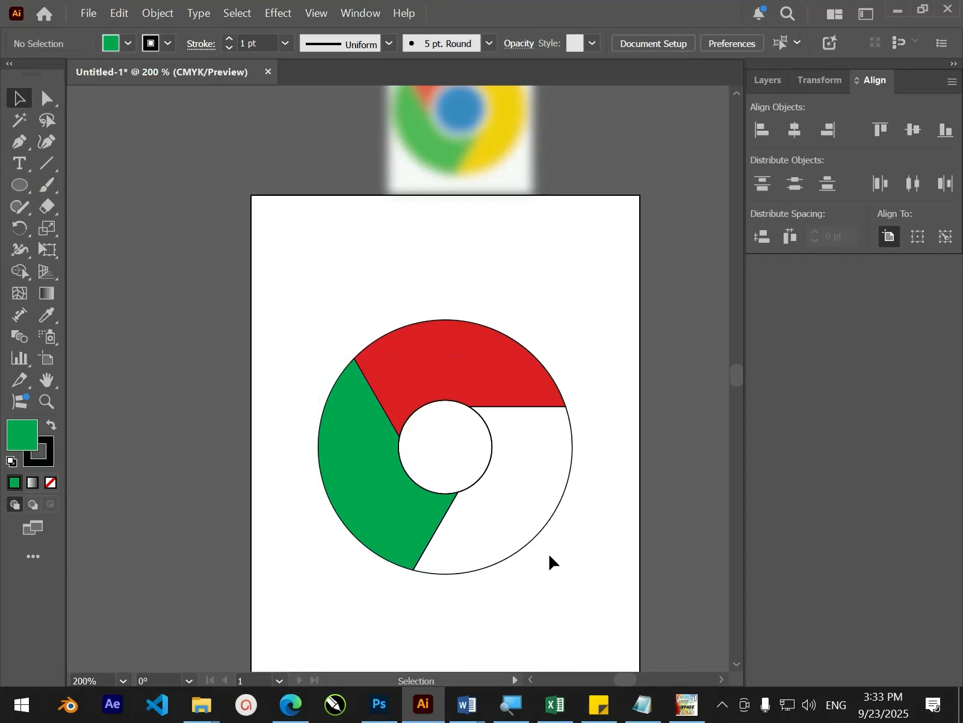
left_click(512, 509)
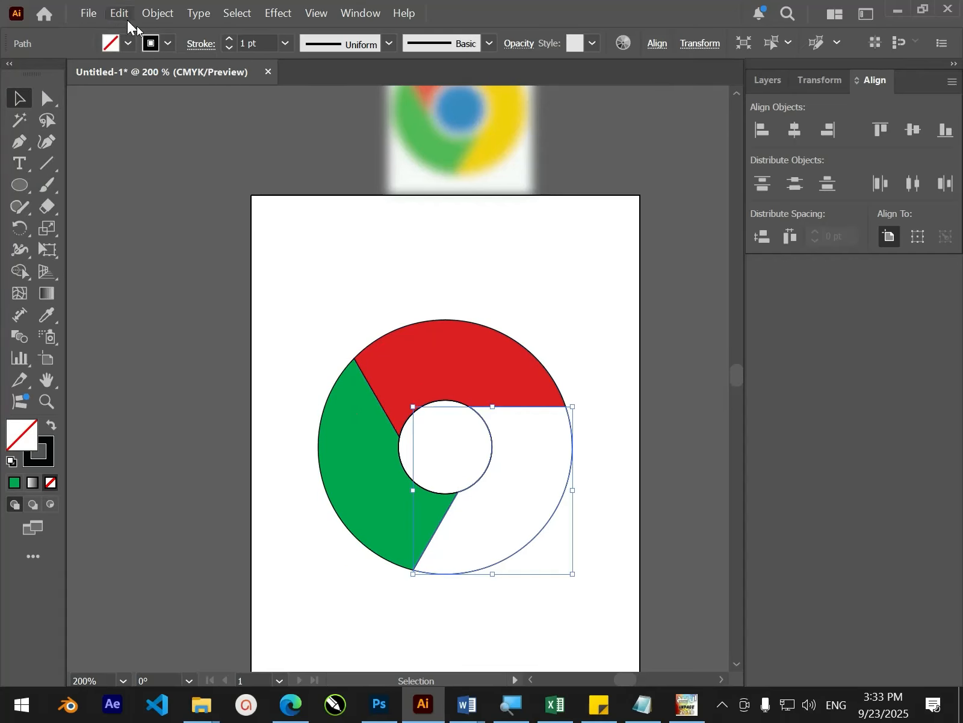
left_click(129, 43)
left_click(131, 128)
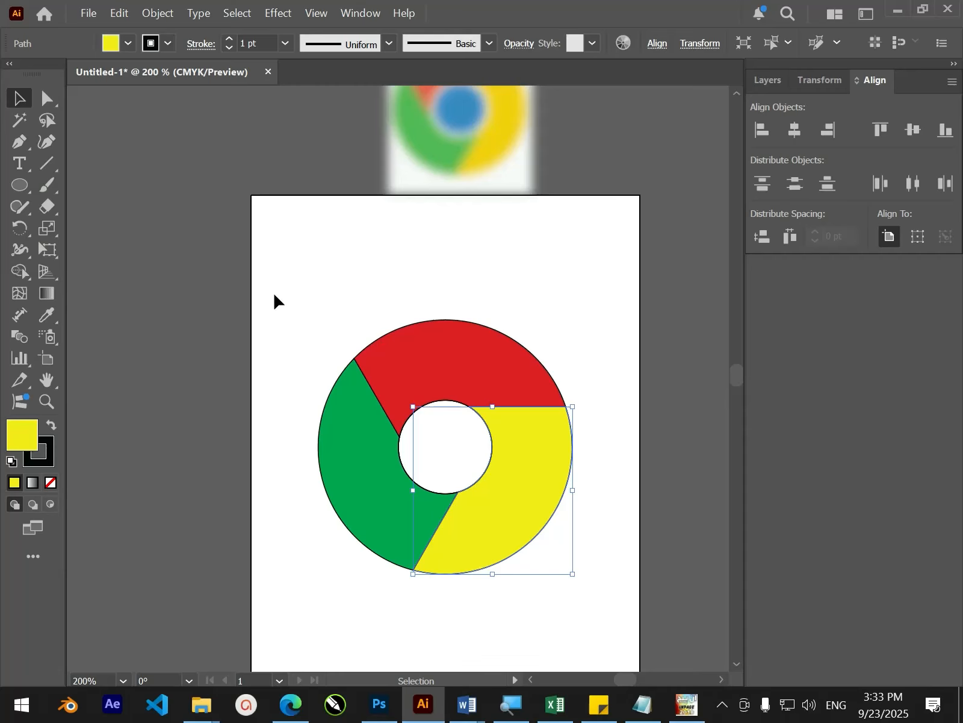
Step: Draw a circle about 111 pt in diameter beside the artboard and fill it with blue
left_click(19, 186)
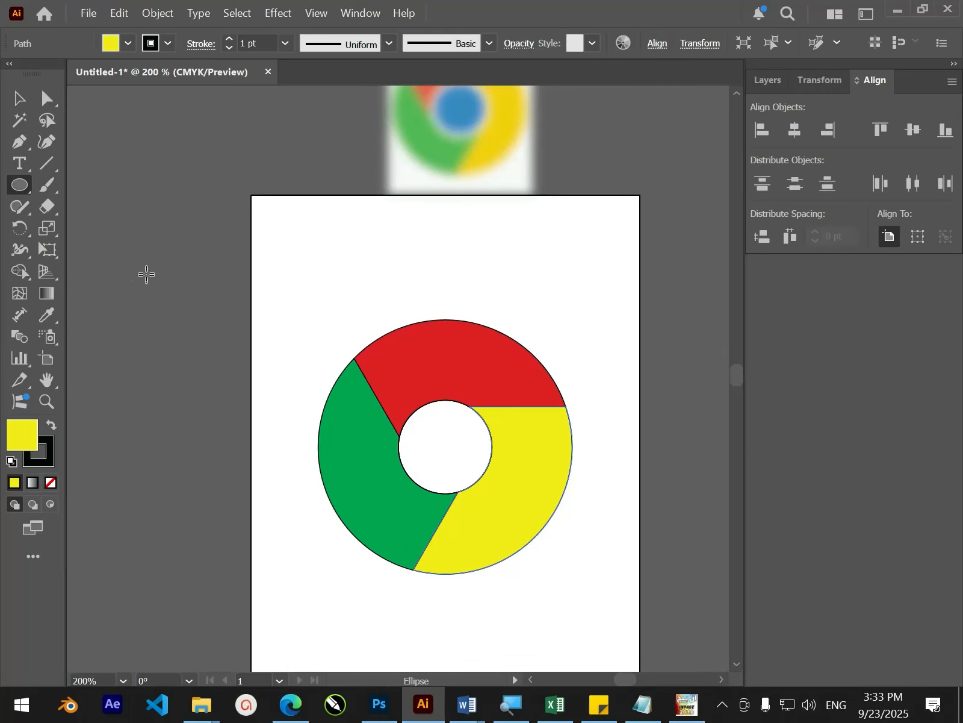
left_click_drag(146, 274, 217, 341)
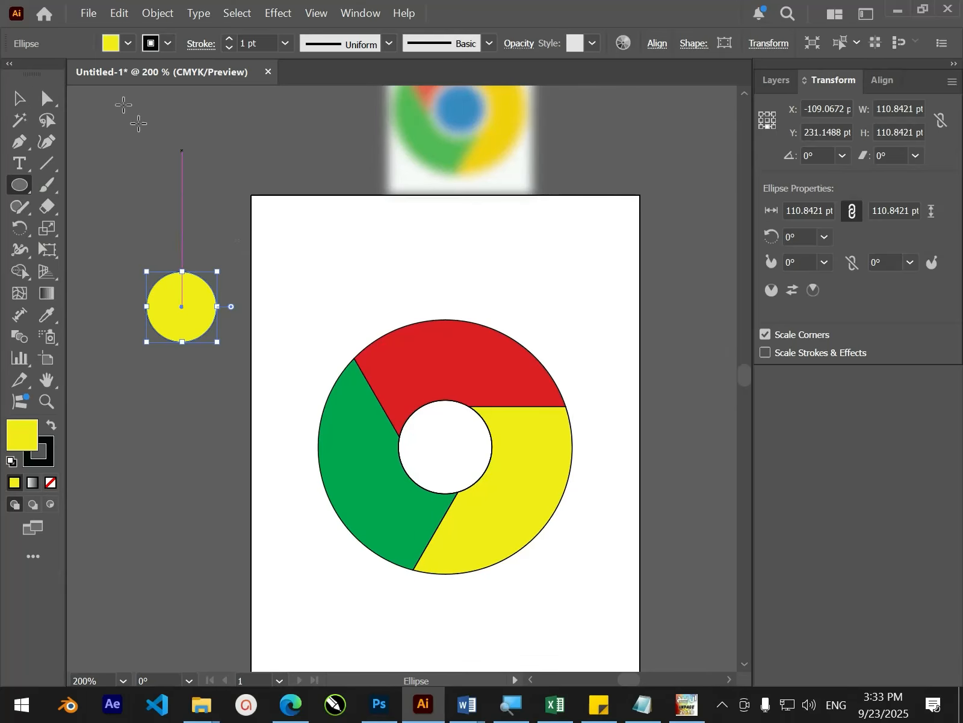
left_click(127, 45)
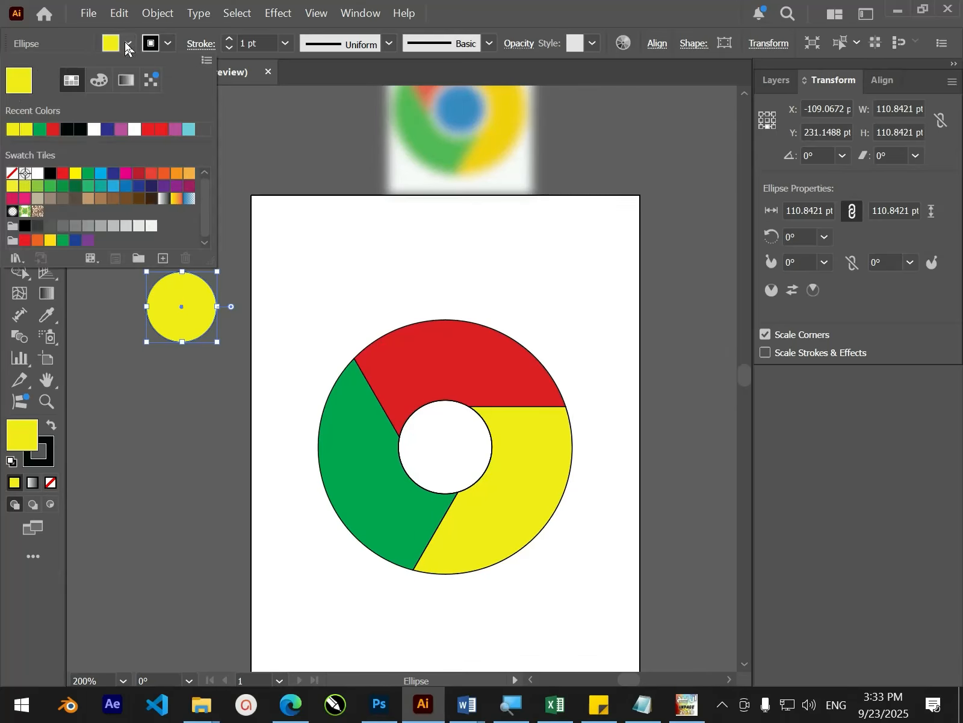
left_click(125, 188)
left_click(284, 172)
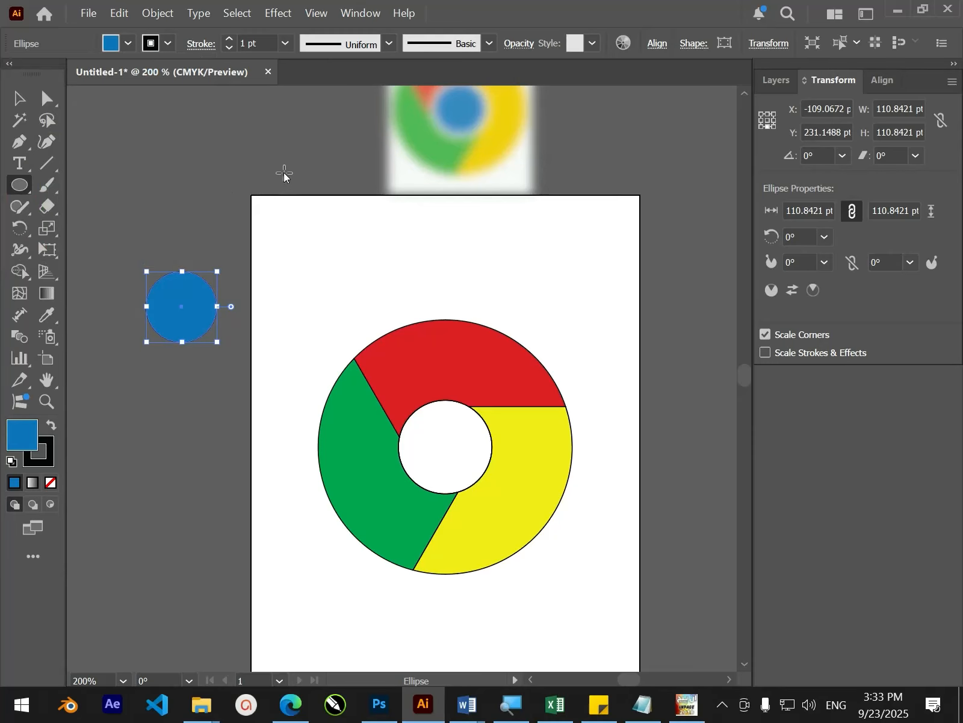
Step: Center the blue circle horizontally and vertically on the artboard, inside the ring
left_click(18, 97)
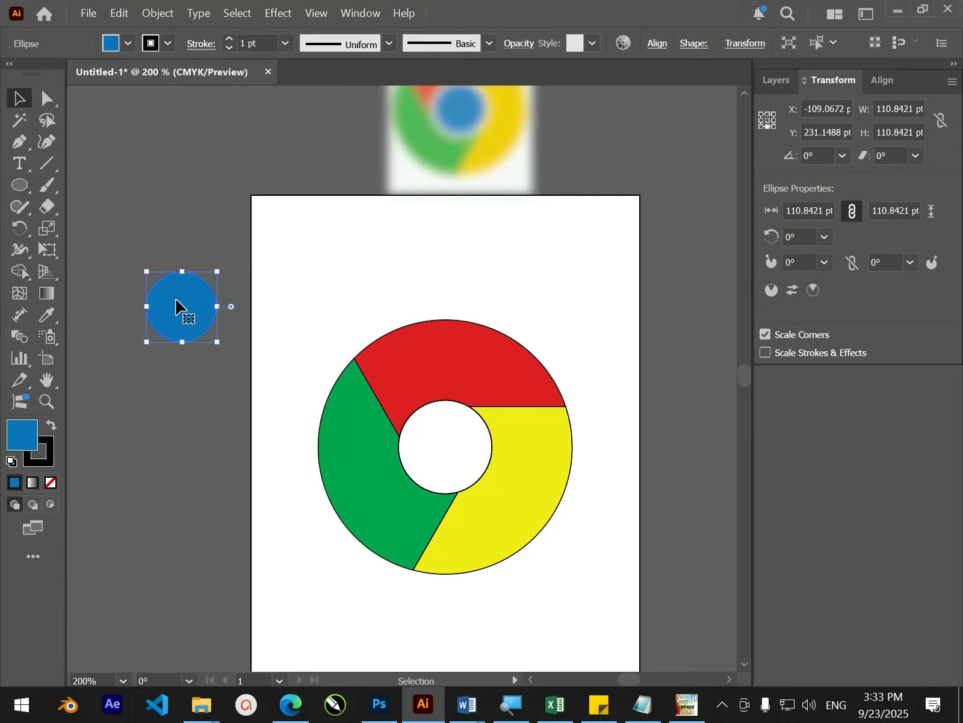
left_click_drag(181, 308, 180, 223)
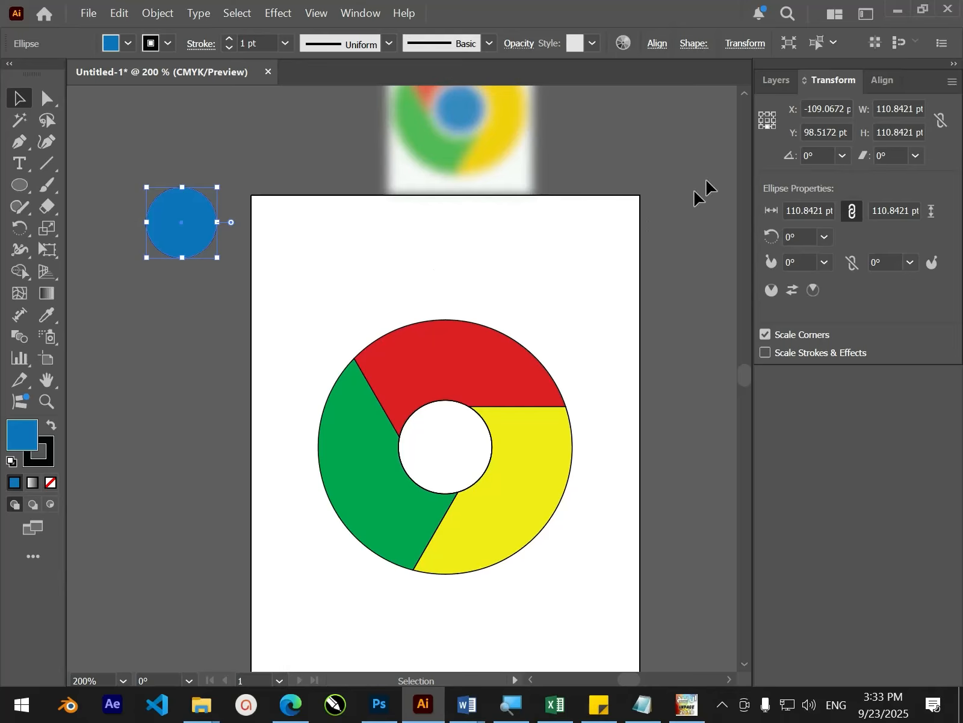
left_click(889, 81)
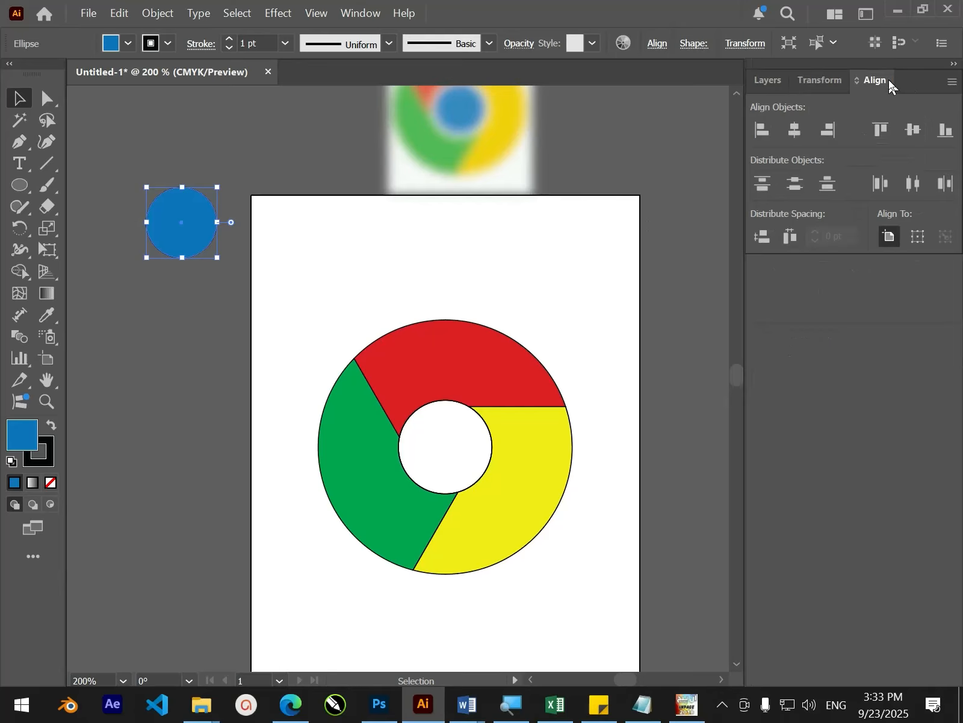
left_click(795, 129)
left_click(913, 130)
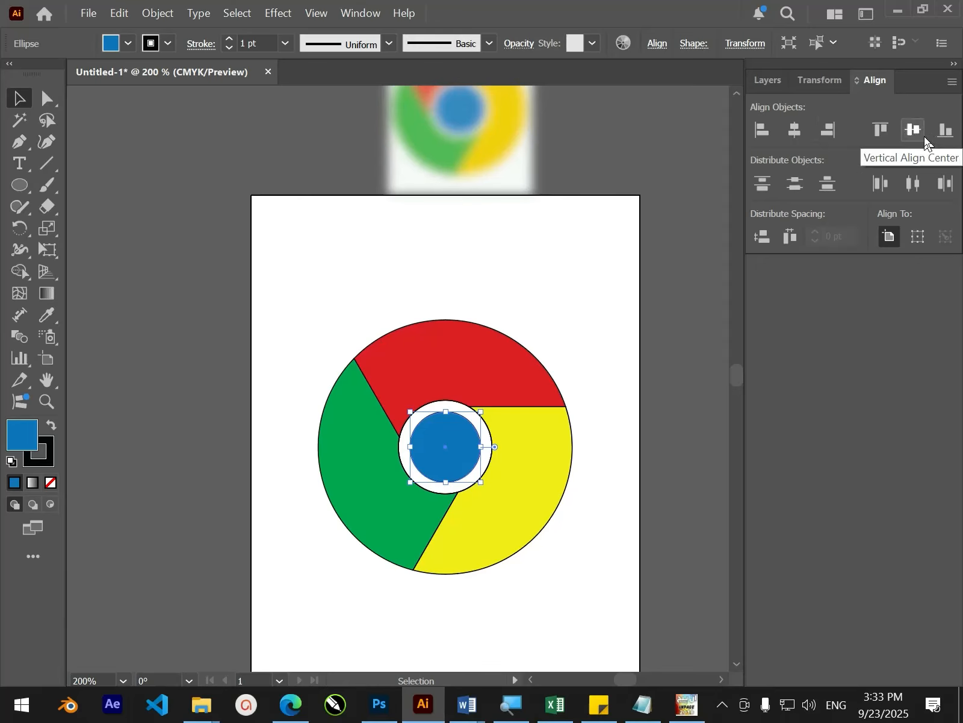
left_click(600, 295)
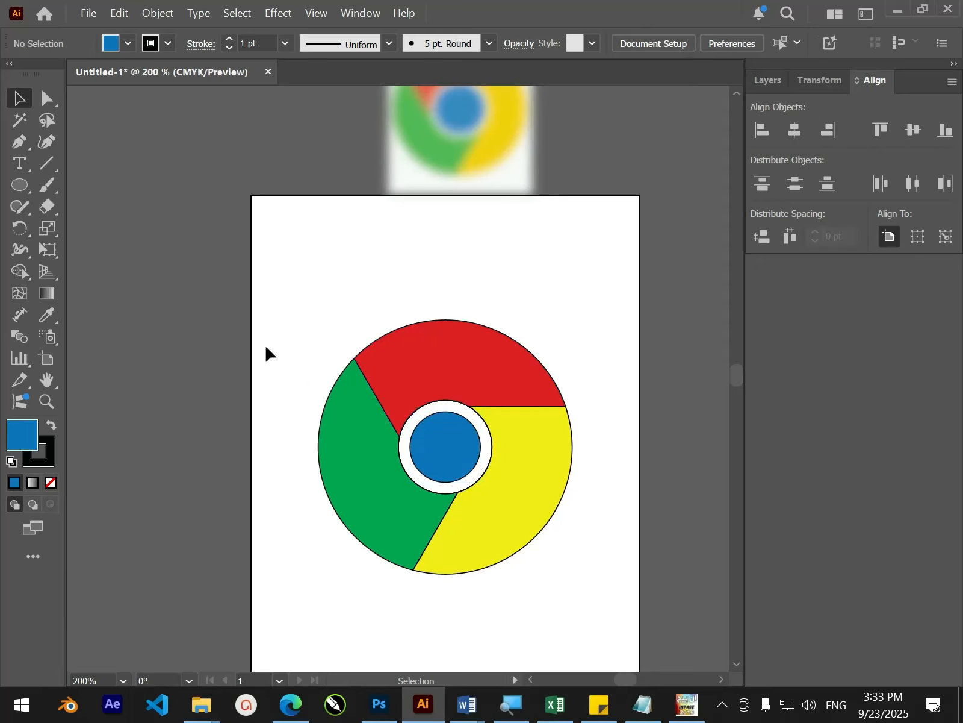
Step: Remove the stroke from all shapes of the logo
left_click_drag(303, 309, 579, 596)
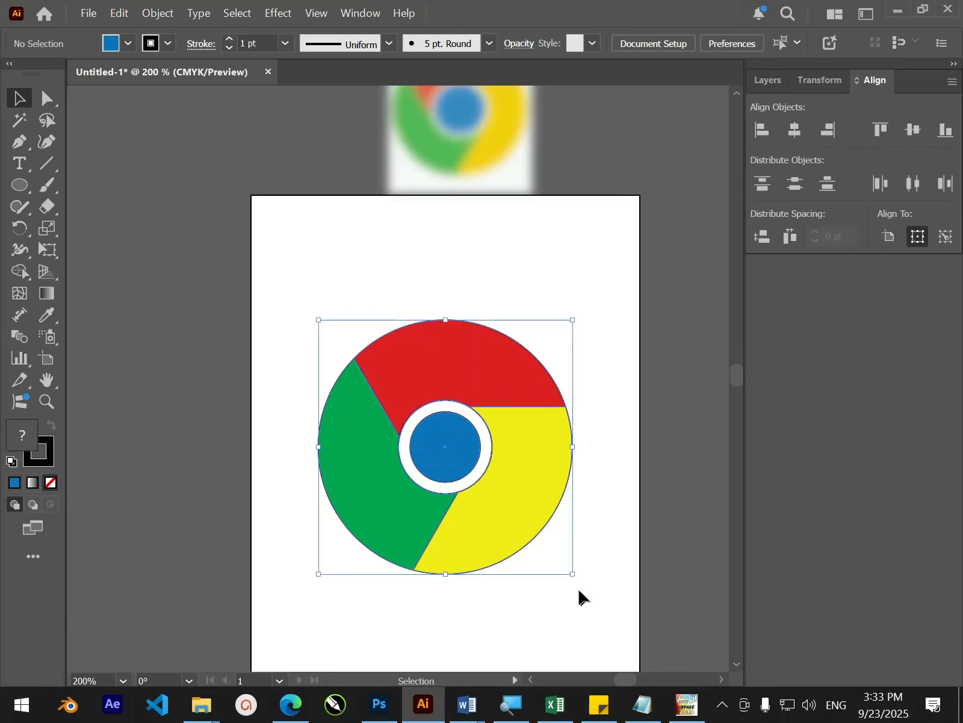
left_click(168, 43)
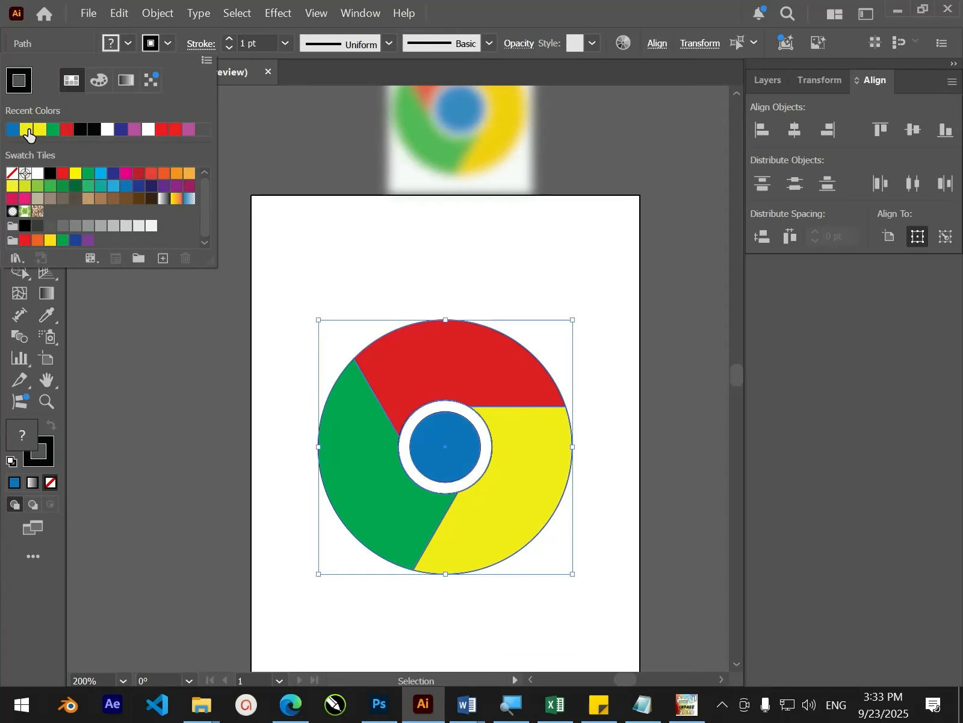
left_click(12, 173)
left_click(319, 208)
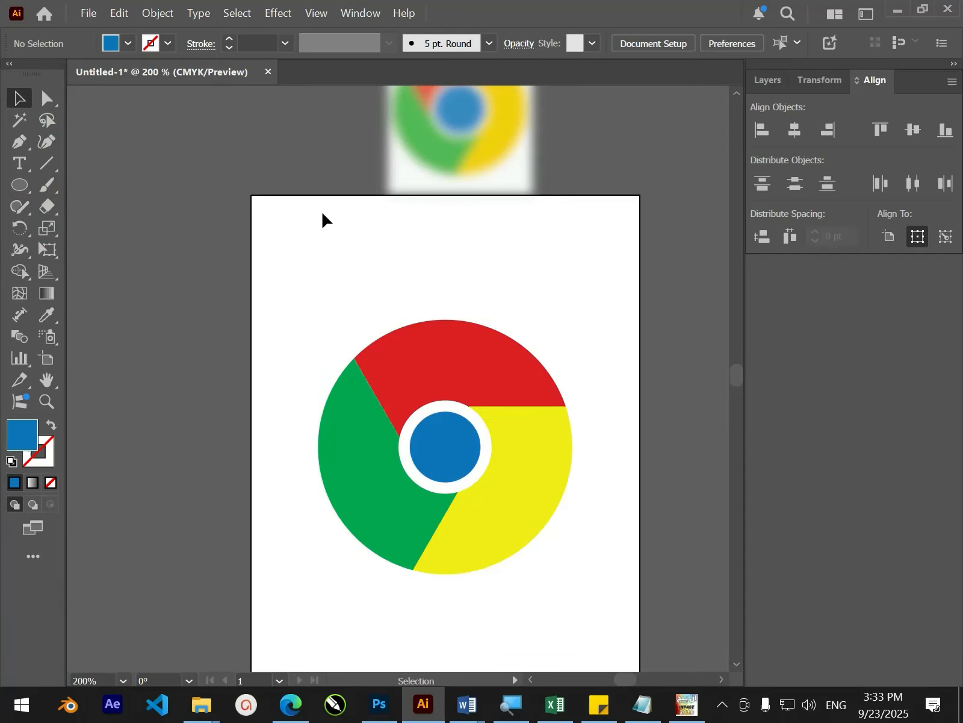
Step: Enlarge the blue circle proportionally from its center, leaving only a narrow white ring around it
left_click(446, 450)
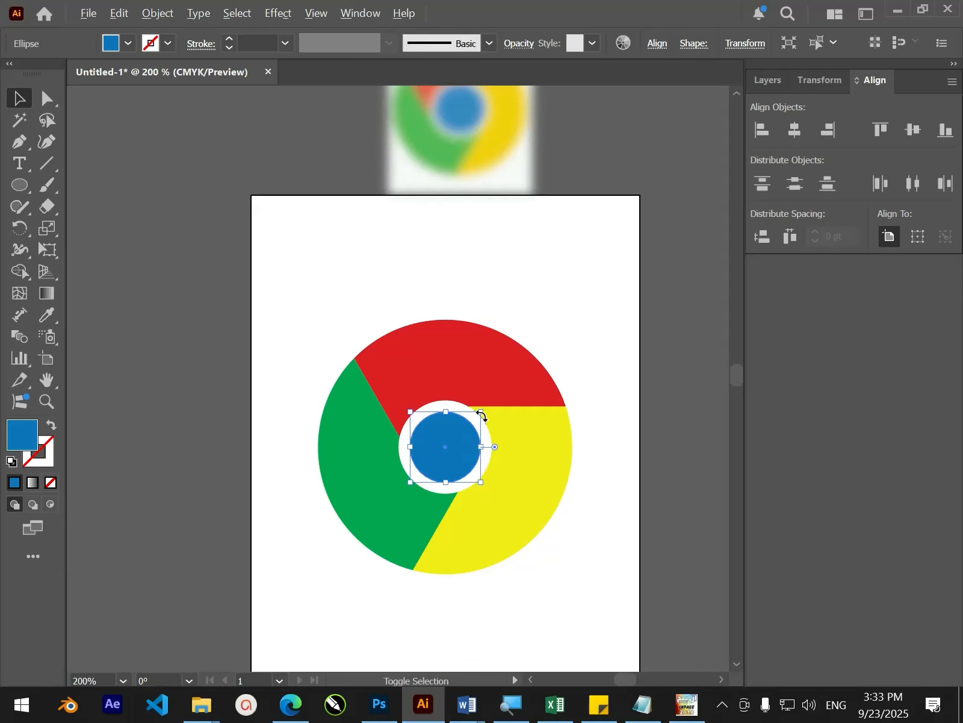
left_click_drag(482, 414, 496, 407)
left_click(595, 377)
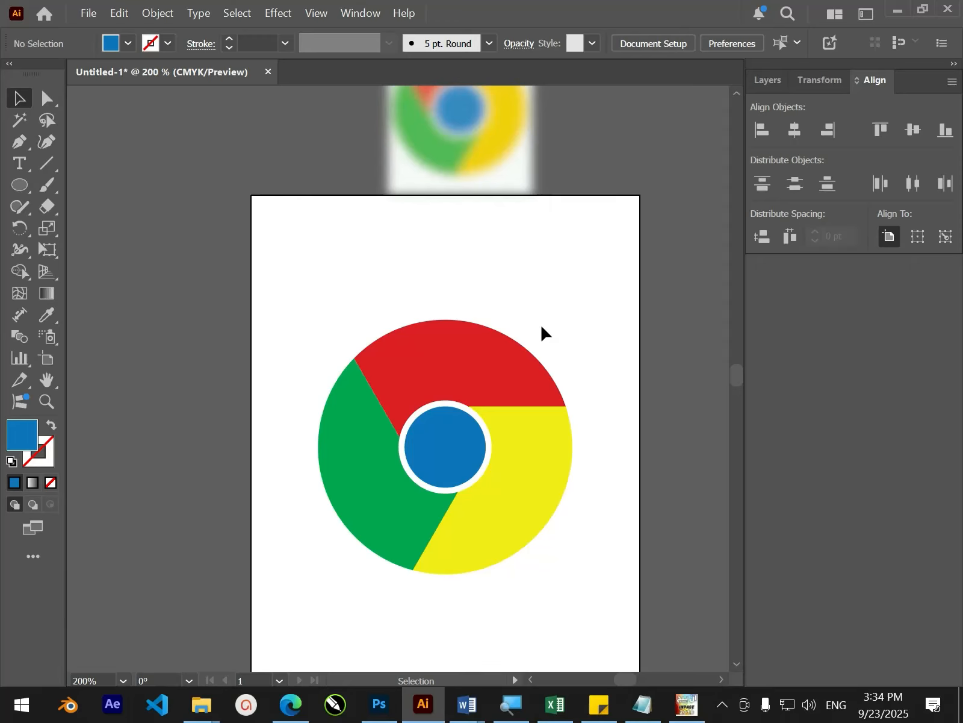
left_click(721, 709)
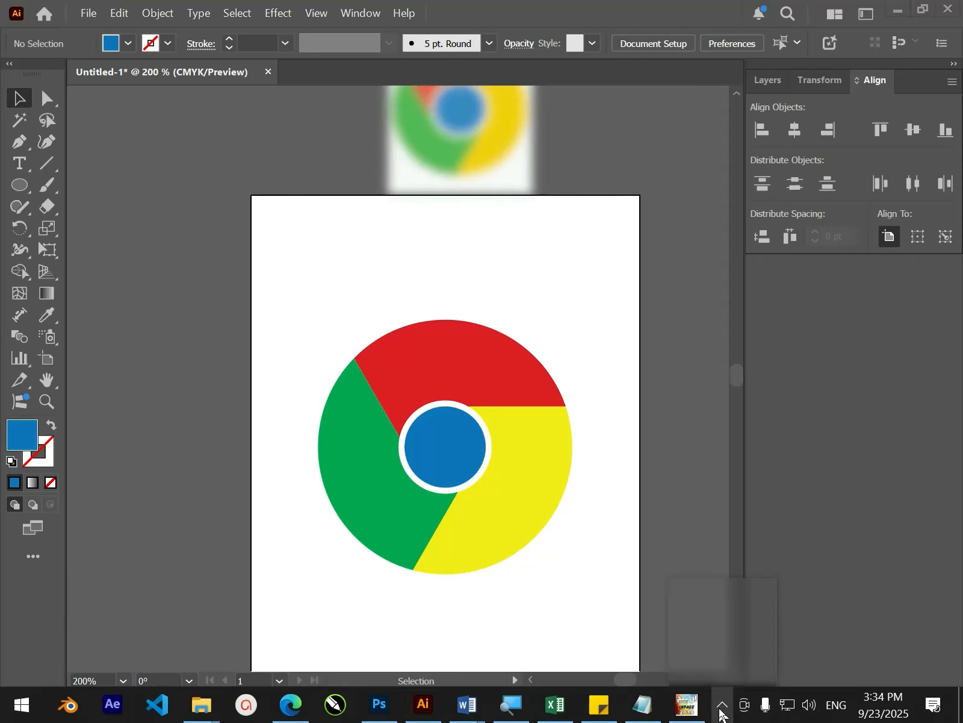
right_click(757, 634)
left_click(726, 635)
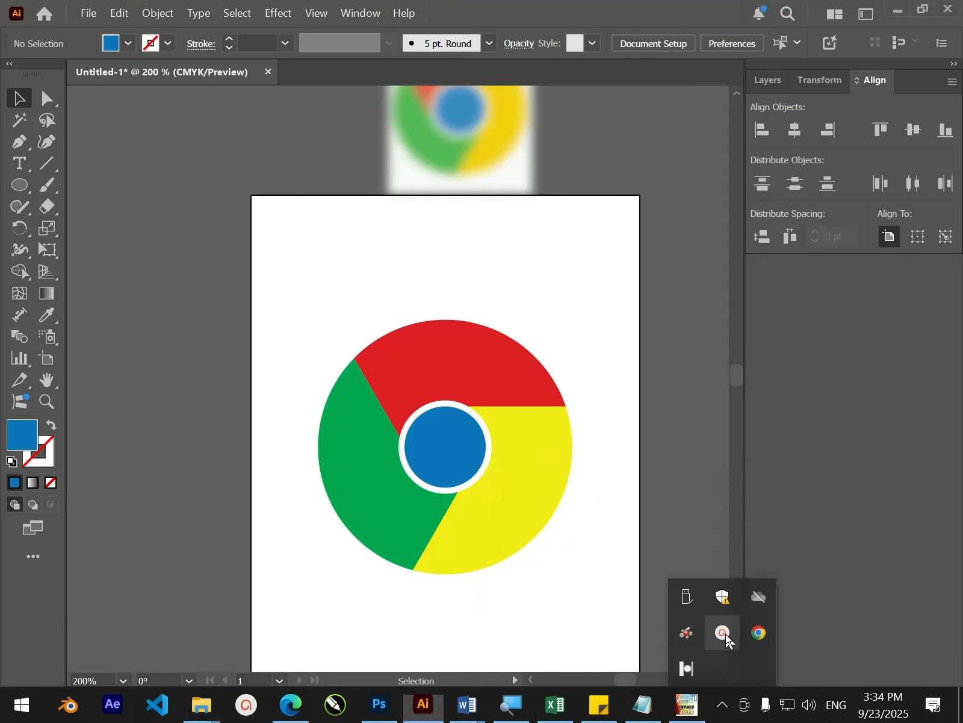